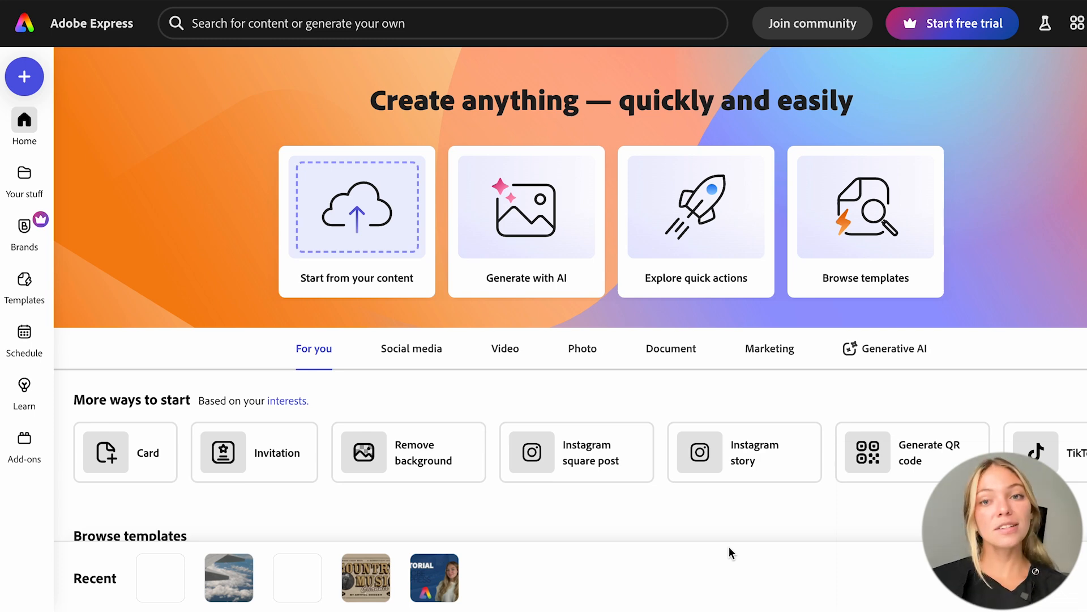
Step: Show the Video category with its formats and featured templates on the home page
left_click(505, 348)
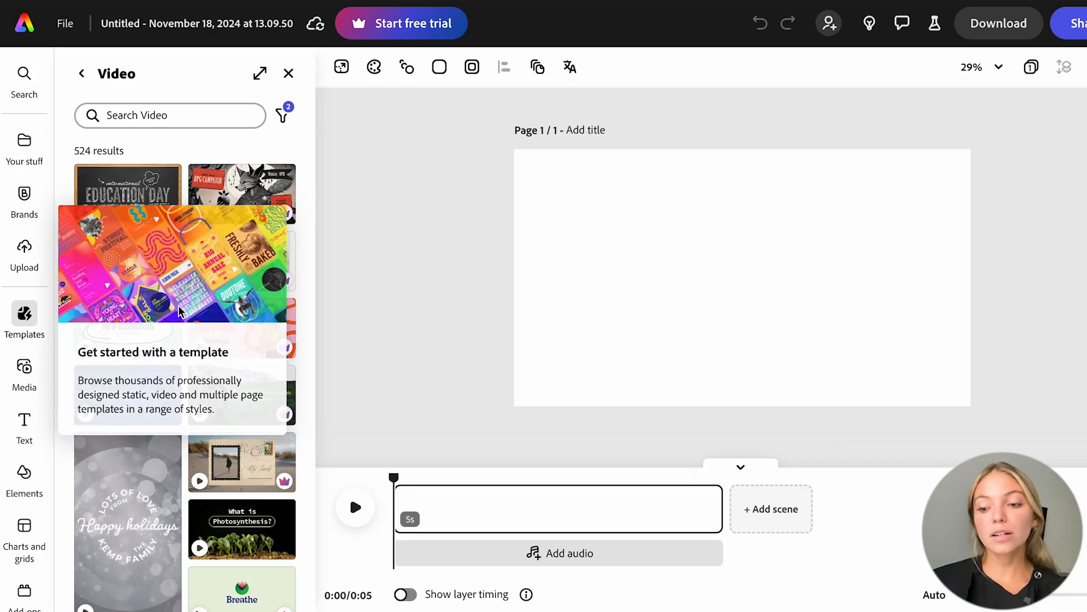
scroll(235, 374, "down", 5)
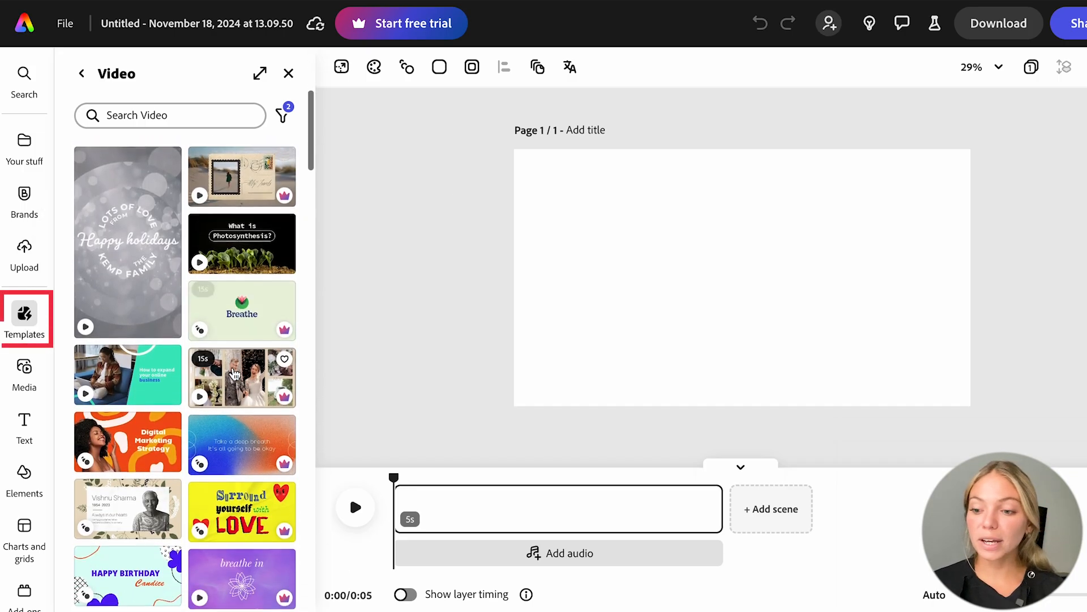
scroll(235, 374, "down", 5)
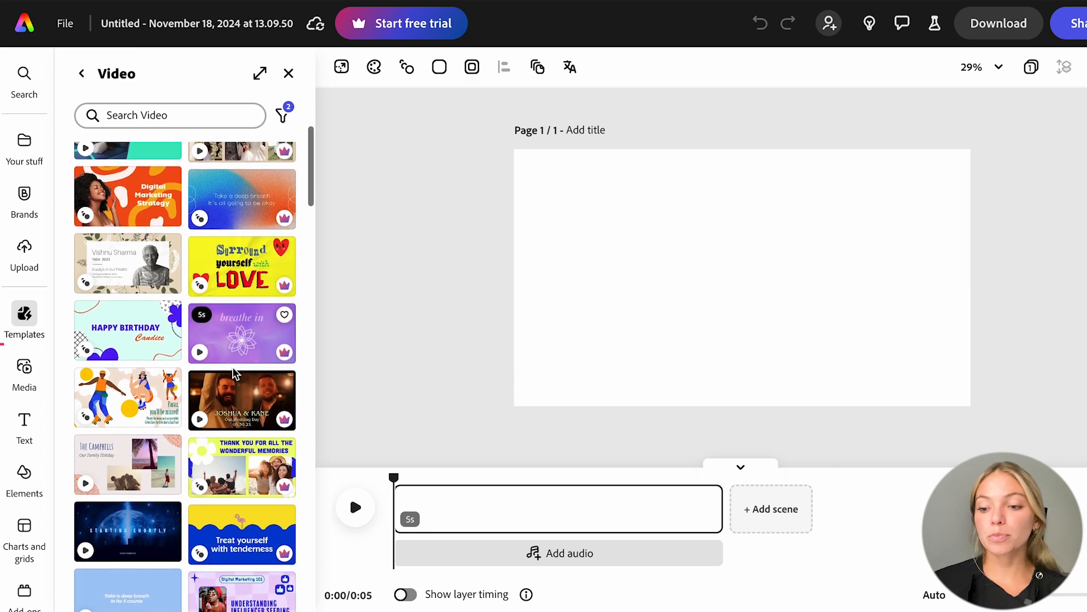
scroll(234, 374, "down", 3)
Step: Browse the Media library's Photos, Videos and Audio, then the Text and Elements libraries
left_click(24, 374)
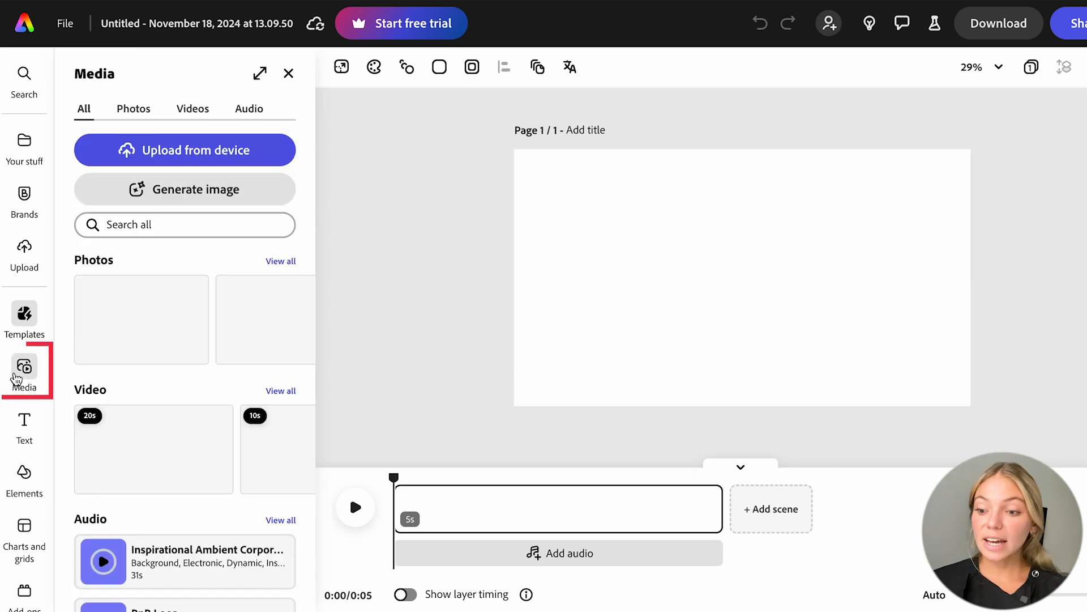
left_click(134, 108)
left_click(193, 108)
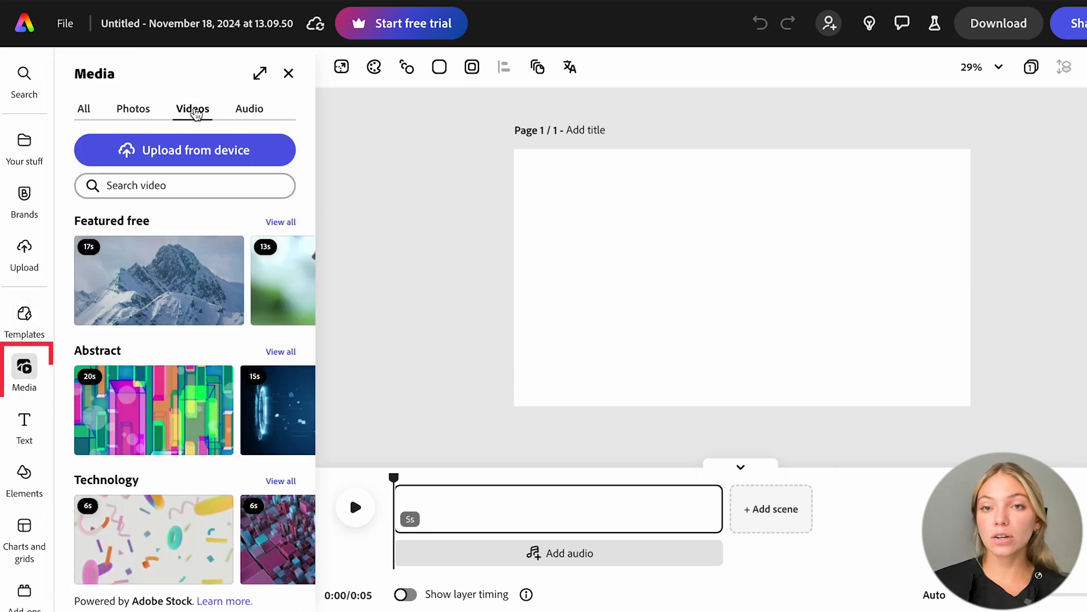
left_click(250, 108)
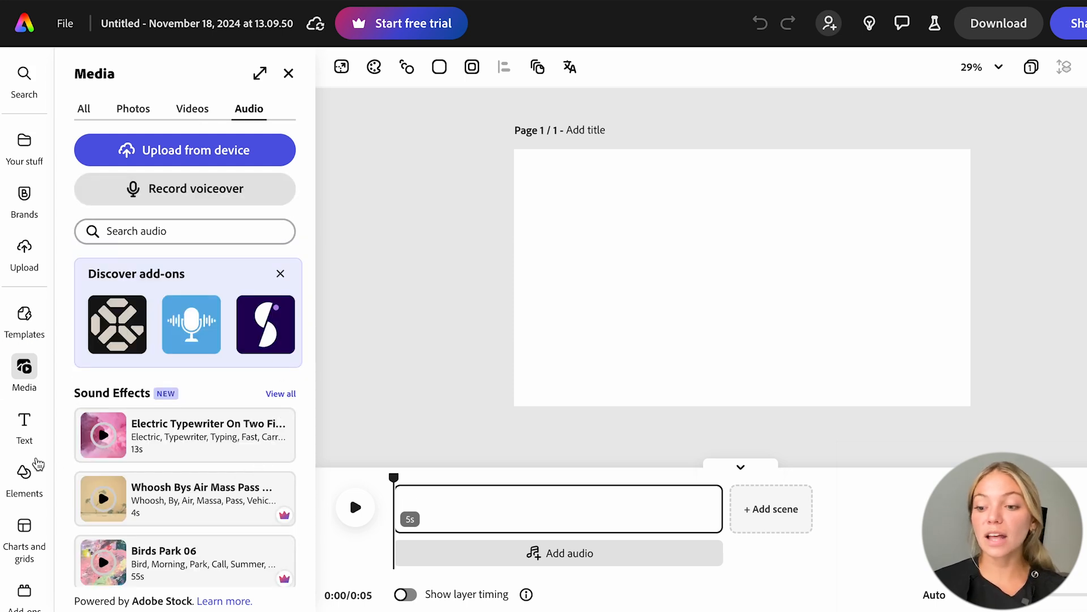
left_click(24, 425)
scroll(169, 388, "down", 5)
scroll(168, 389, "down", 3)
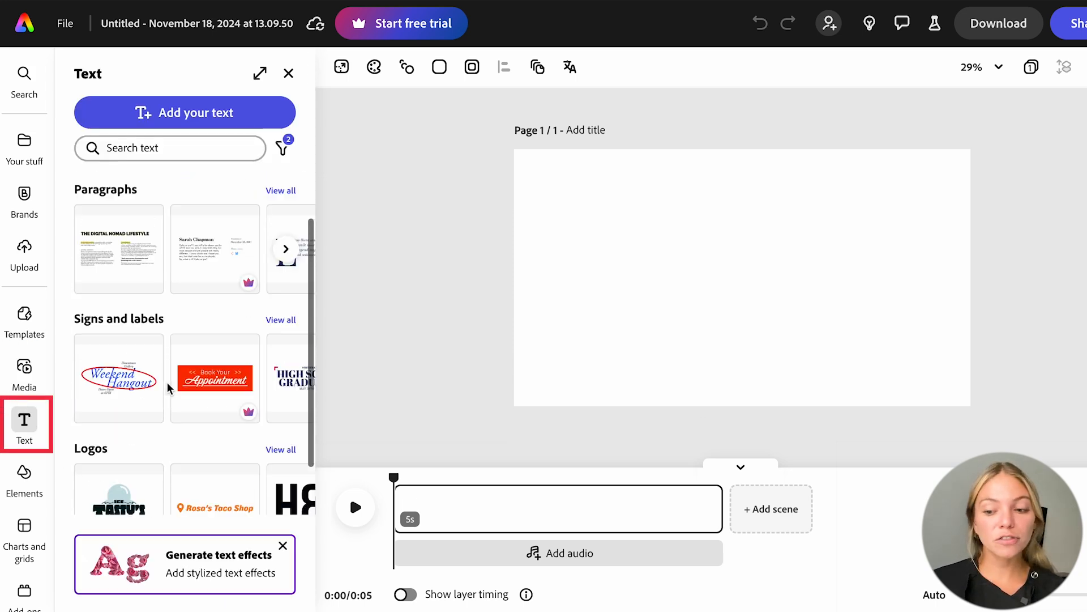
scroll(167, 381, "up", 3)
scroll(166, 381, "up", 1)
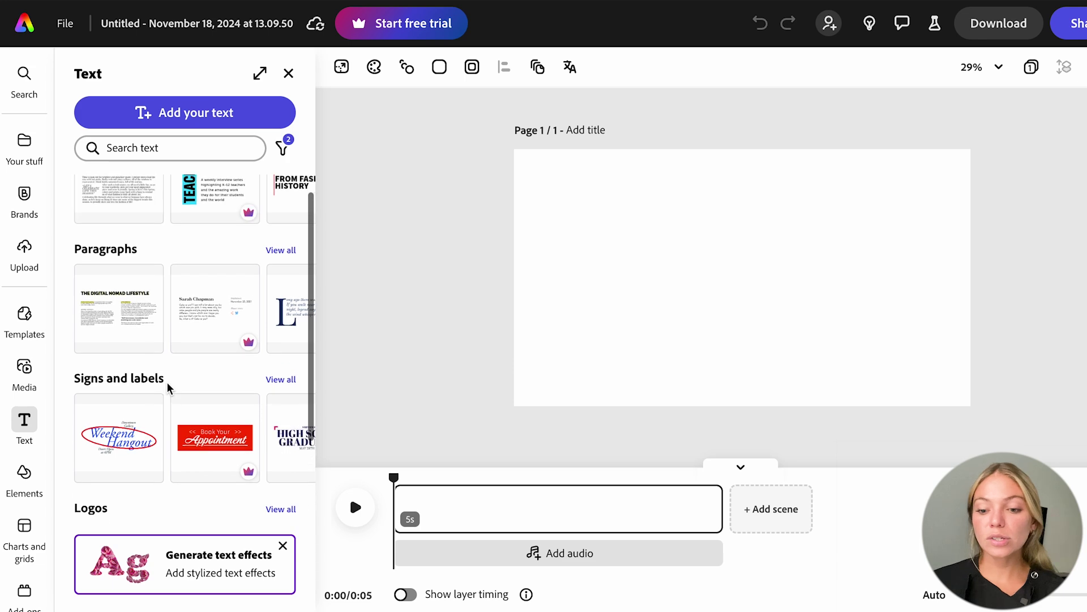
left_click(24, 478)
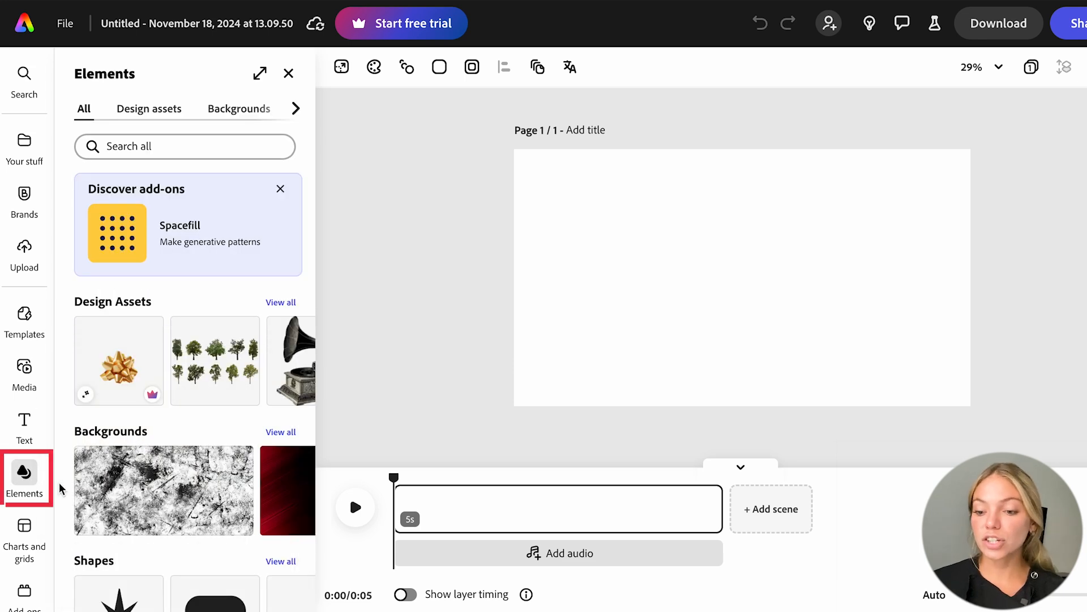
scroll(163, 474, "down", 2)
scroll(164, 473, "down", 2)
scroll(164, 474, "down", 1)
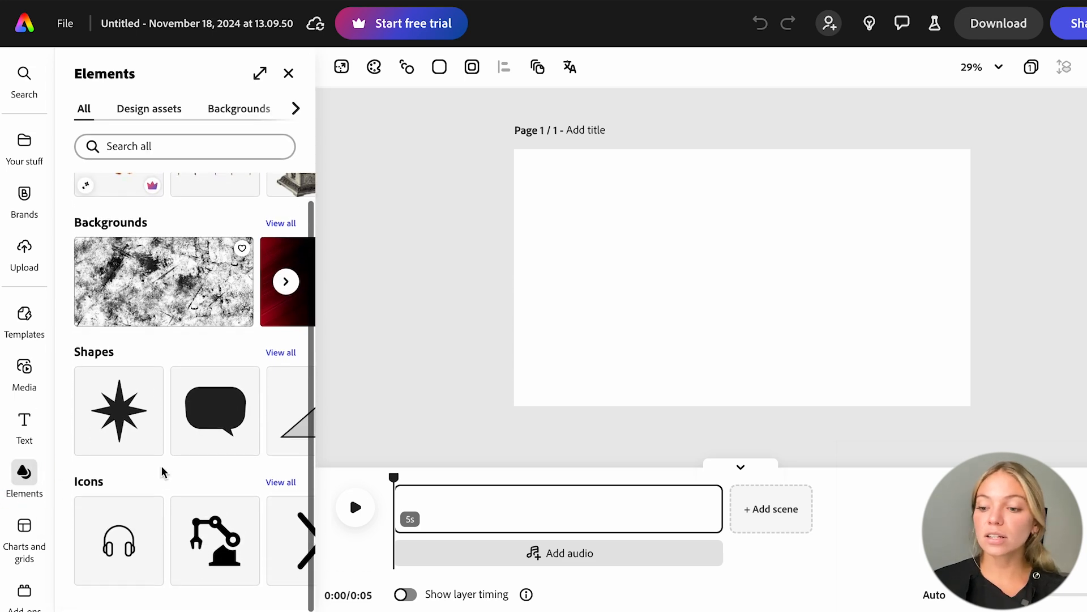
Step: Search the stock videos for 'travel'
left_click(24, 374)
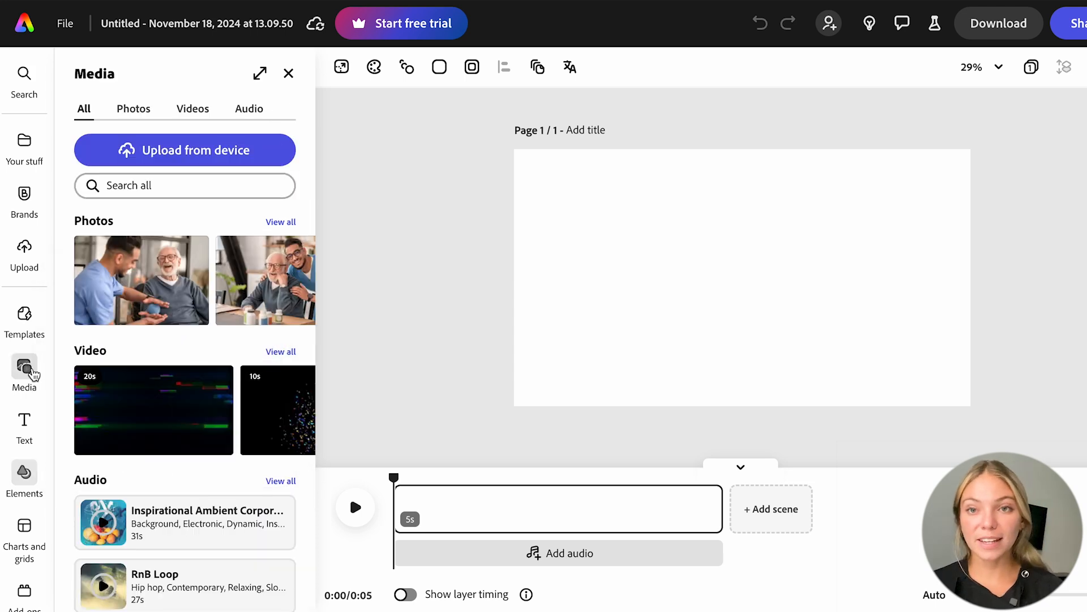
left_click(192, 109)
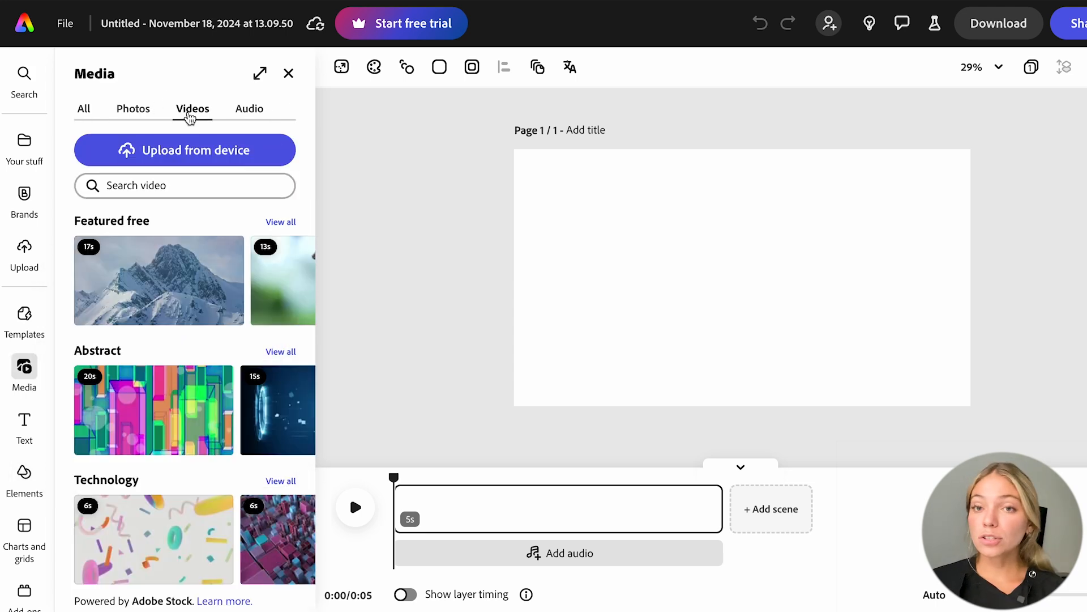
left_click(168, 189)
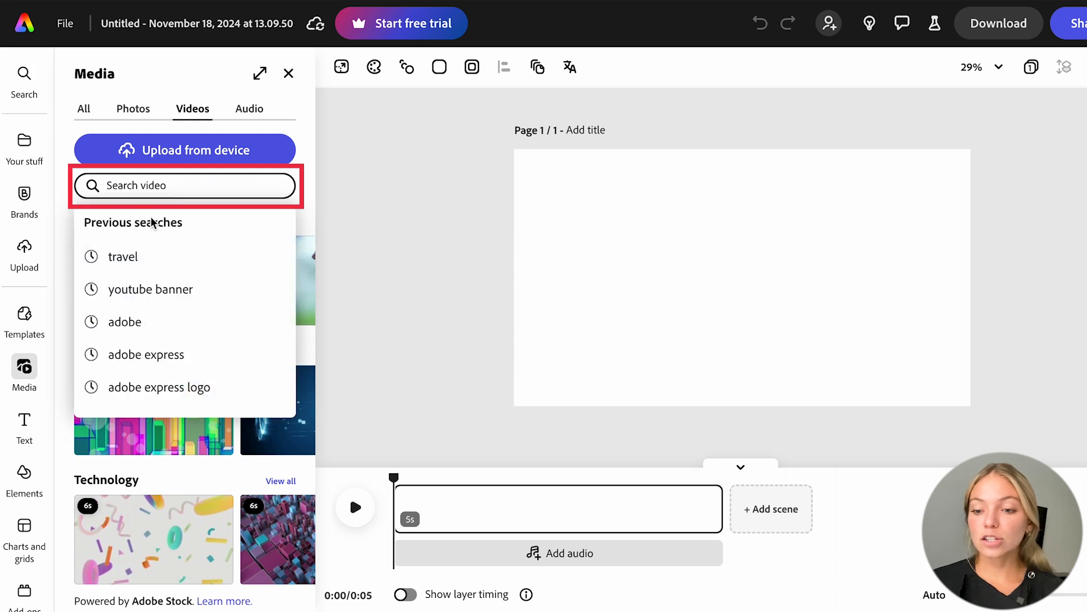
left_click(122, 257)
scroll(238, 384, "down", 1)
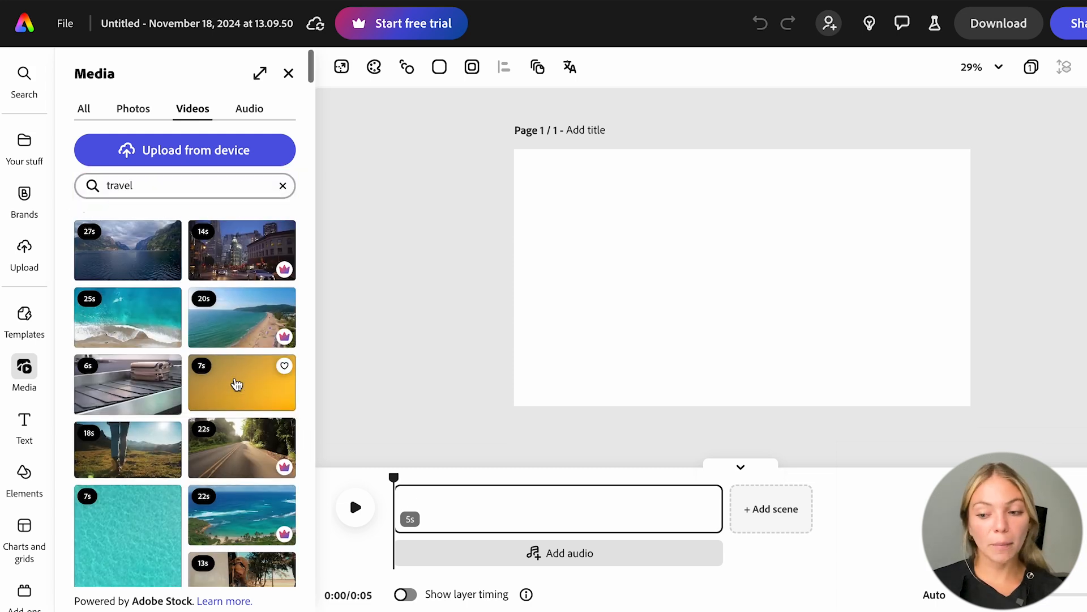
scroll(238, 384, "down", 3)
scroll(237, 384, "down", 3)
scroll(238, 384, "down", 3)
scroll(238, 384, "down", 3)
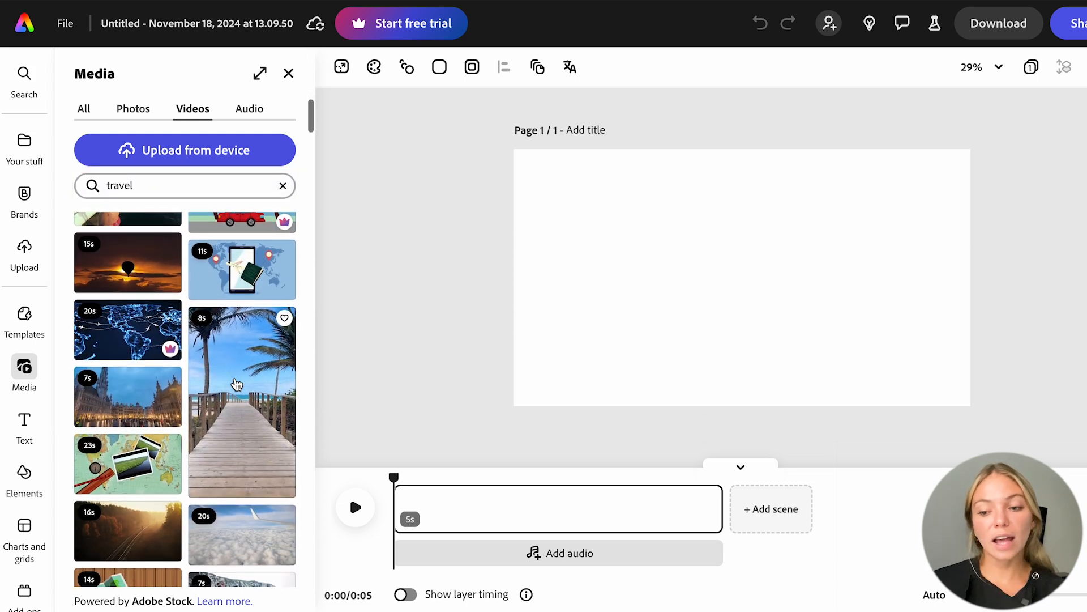
scroll(237, 384, "down", 3)
scroll(237, 384, "down", 3)
scroll(237, 384, "down", 3)
scroll(237, 383, "down", 3)
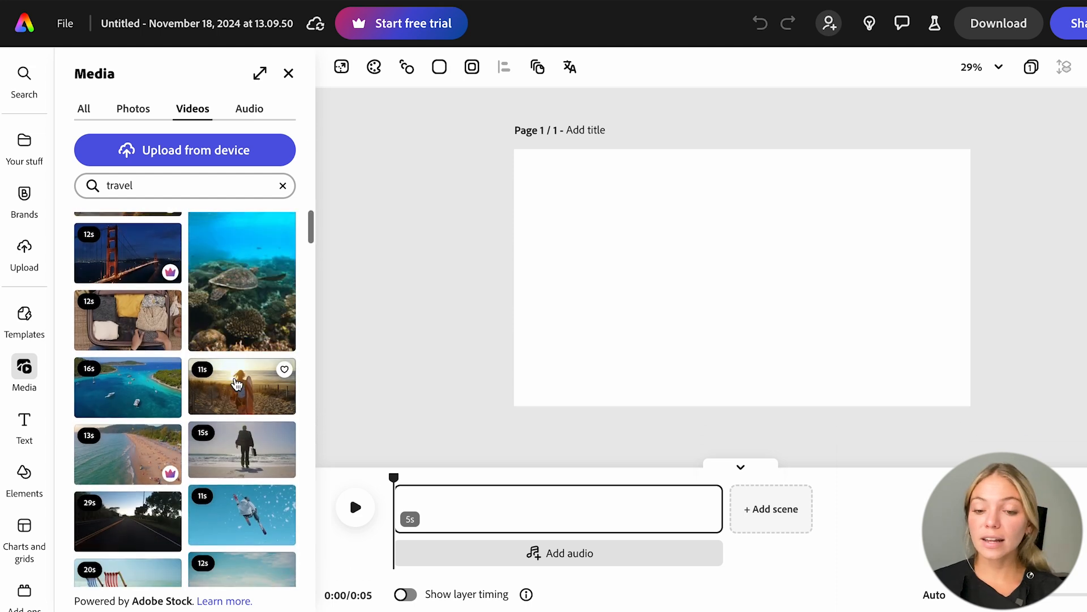
Step: Add the surfer beach clip, undo it, then place it as a new timeline scene instead
left_click(237, 384)
left_click_drag(515, 151, 510, 146)
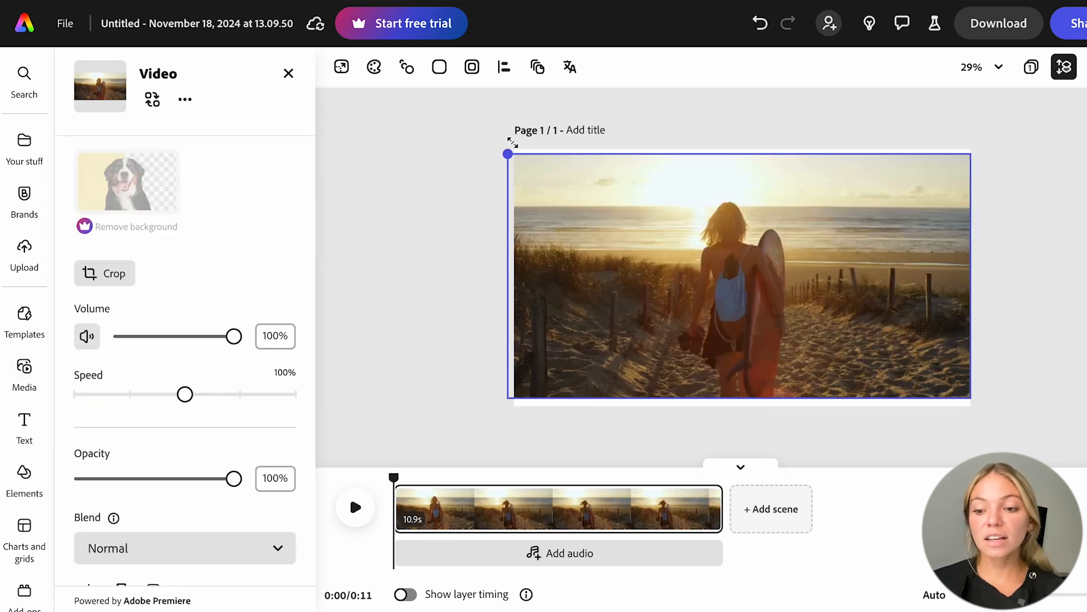
left_click(737, 263)
key("ctrl+z")
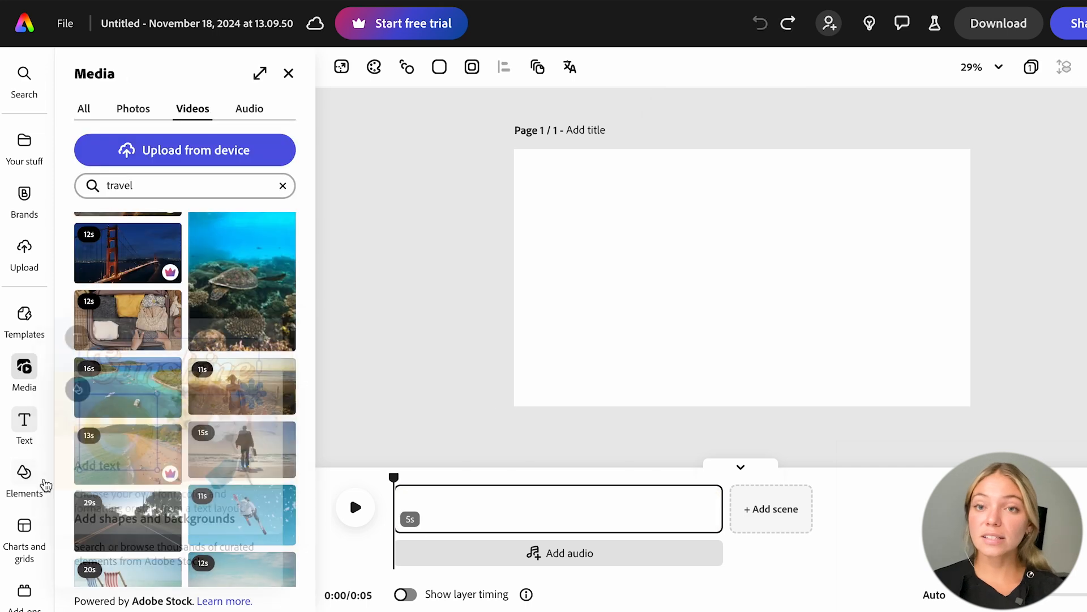
left_click_drag(243, 399, 527, 523)
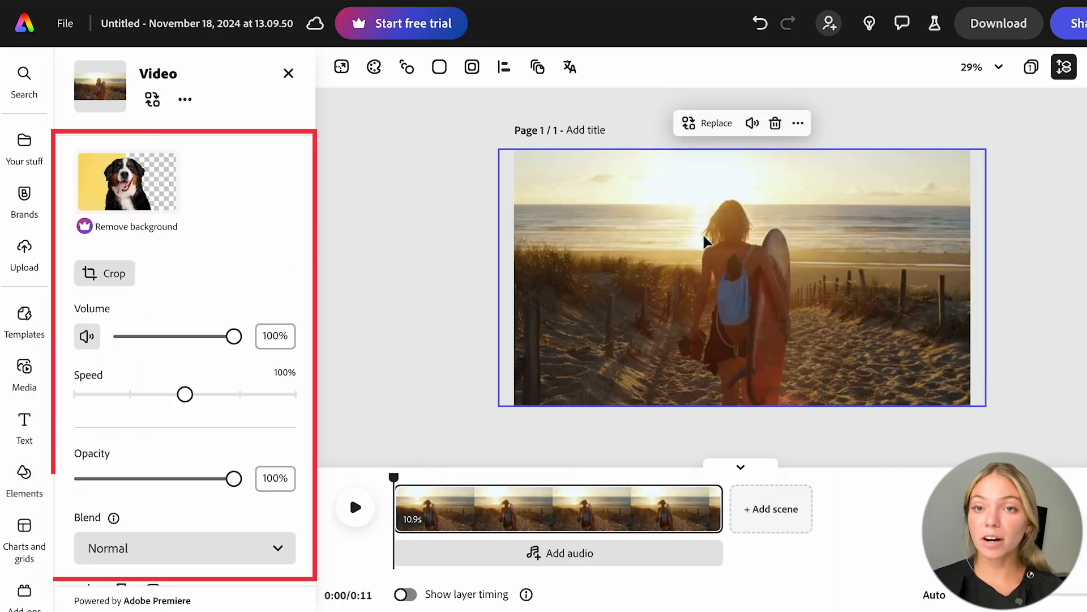
scroll(161, 318, "down", 5)
scroll(162, 319, "down", 3)
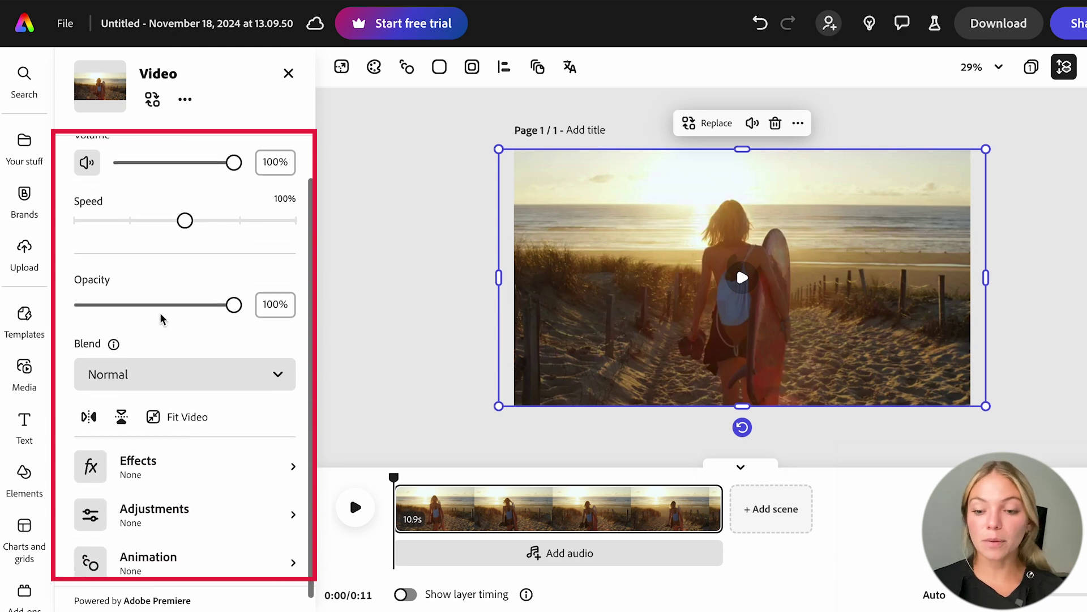
scroll(161, 319, "down", 1)
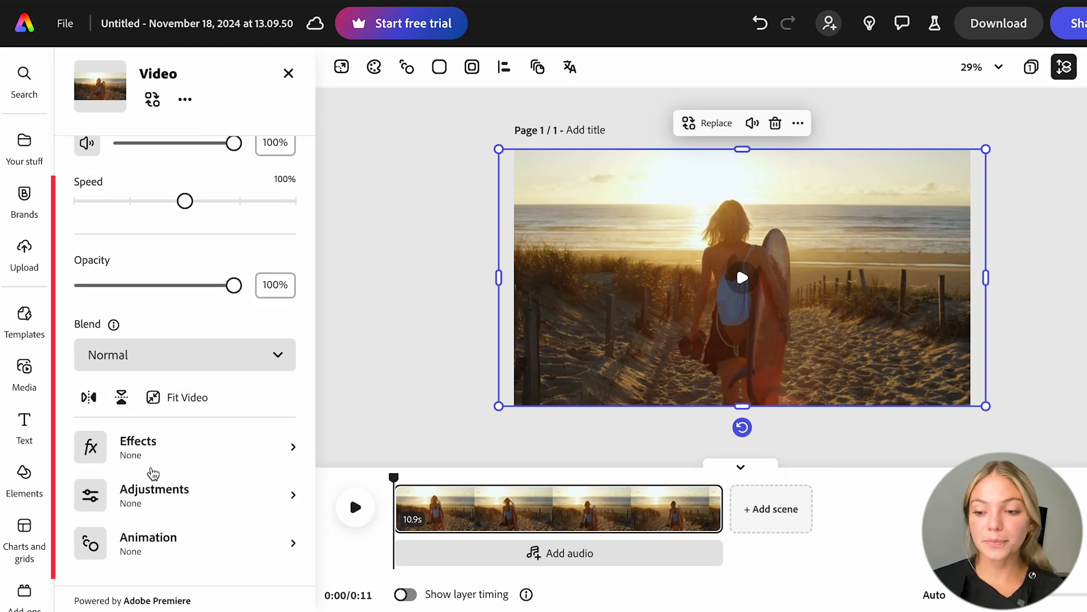
scroll(162, 341, "up", 5)
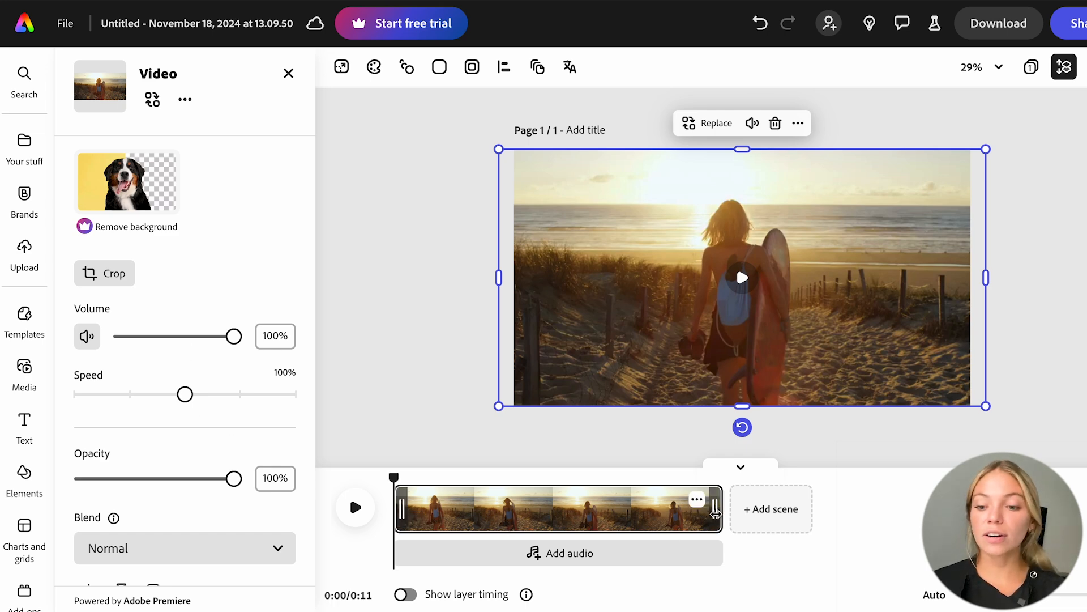
Step: Trim the surfer beach clip from its end to about 10.2 seconds, previewing playback
mouse_move(717, 508)
left_mouse_down()
mouse_move(569, 516)
mouse_move(835, 514)
left_mouse_up()
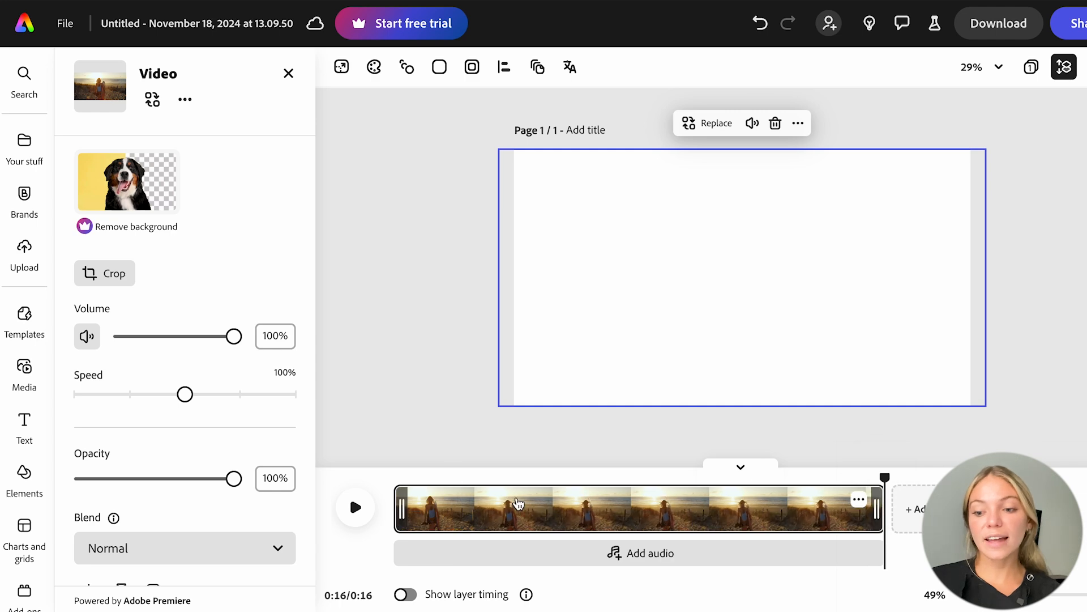
left_click(485, 509)
left_click(356, 508)
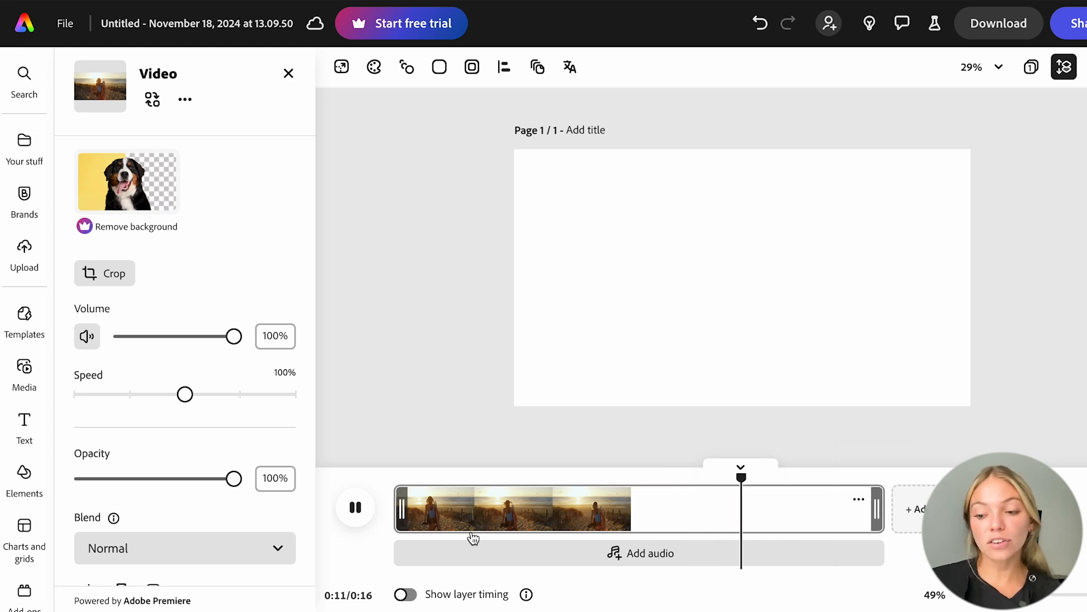
mouse_move(429, 480)
left_mouse_down()
mouse_move(656, 480)
mouse_move(470, 480)
mouse_move(487, 480)
left_mouse_up()
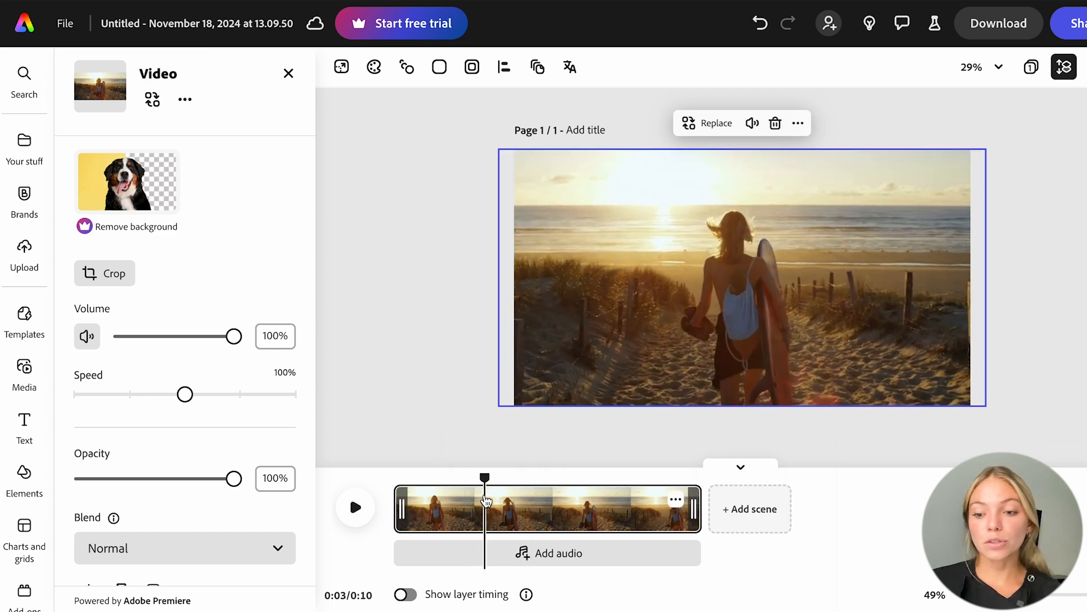
Step: Split the beach clip at 3 seconds, preview it and rearrange the 3-second clip
left_click(675, 503)
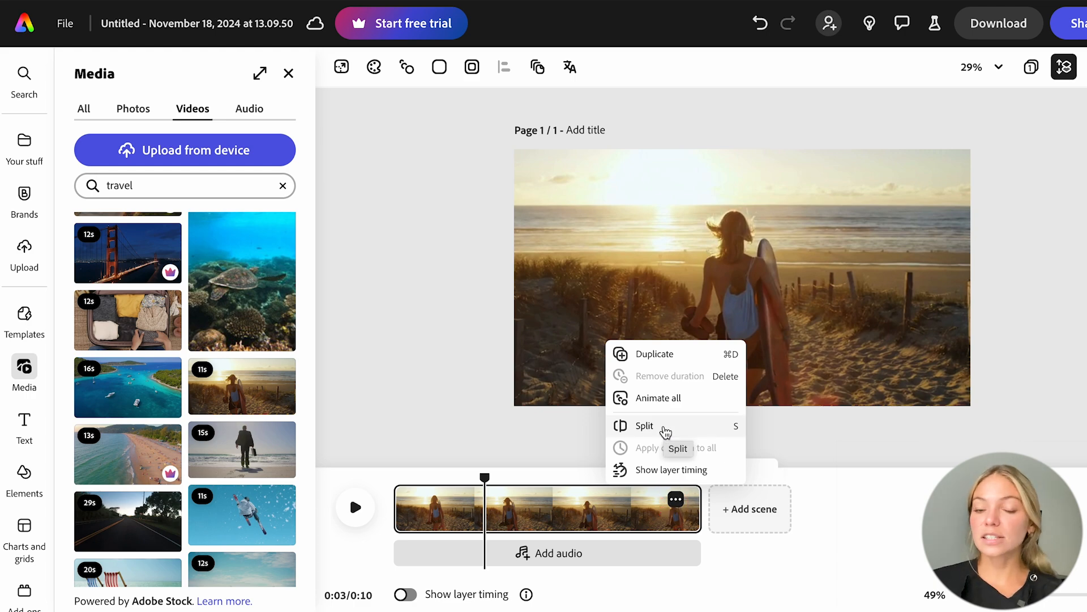
left_click(645, 426)
left_click(436, 478)
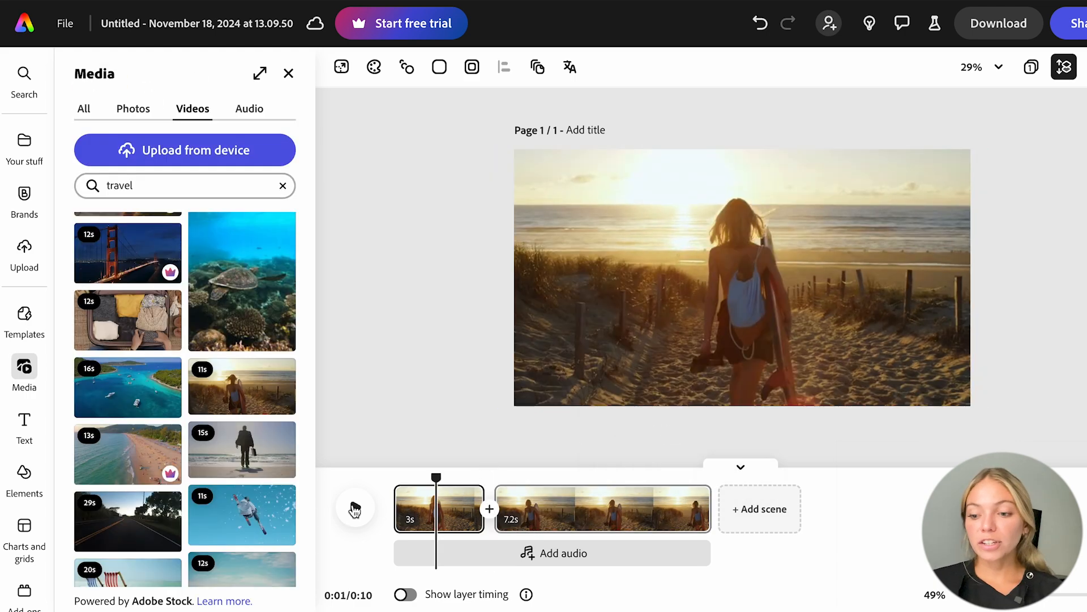
left_click(356, 509)
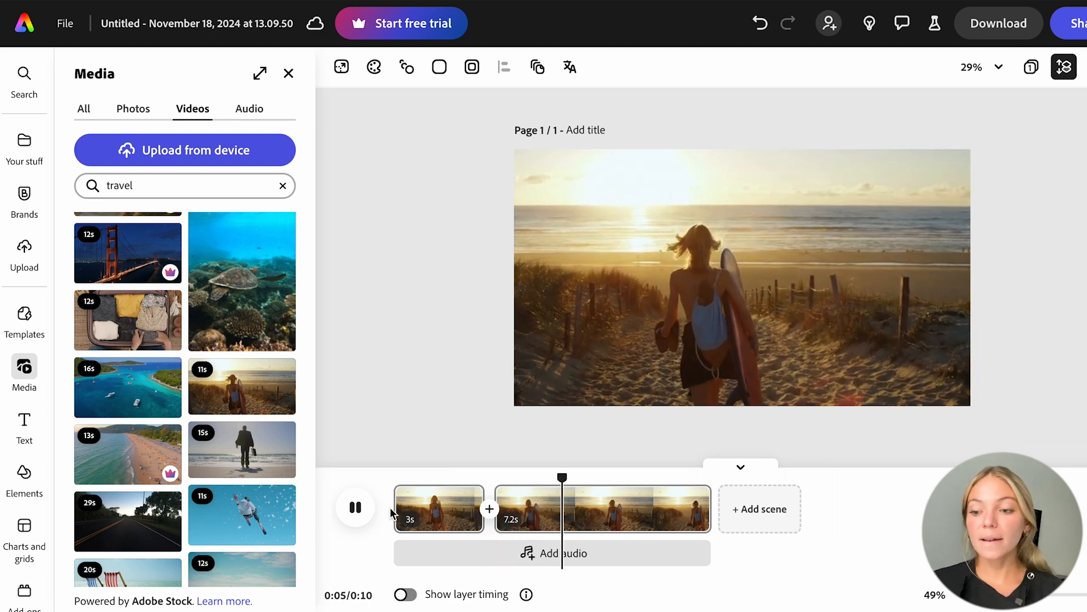
mouse_move(438, 508)
left_mouse_down()
mouse_move(735, 483)
mouse_move(597, 535)
left_mouse_up()
Step: Split the 7.2-second clip again and delete the resulting 3.3s scene
left_click(355, 508)
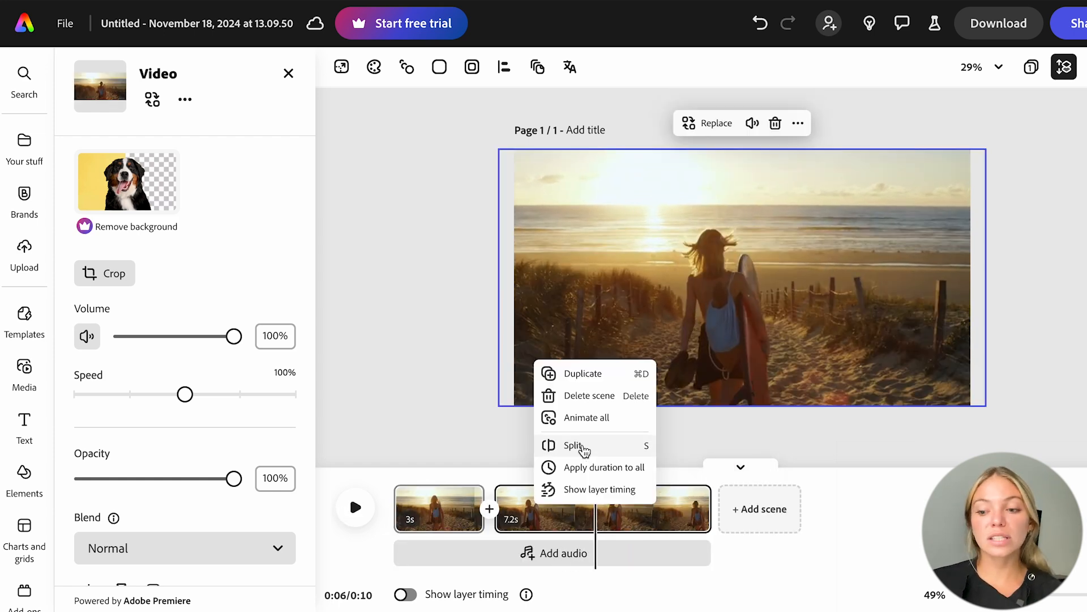
left_click(574, 445)
right_click(544, 511)
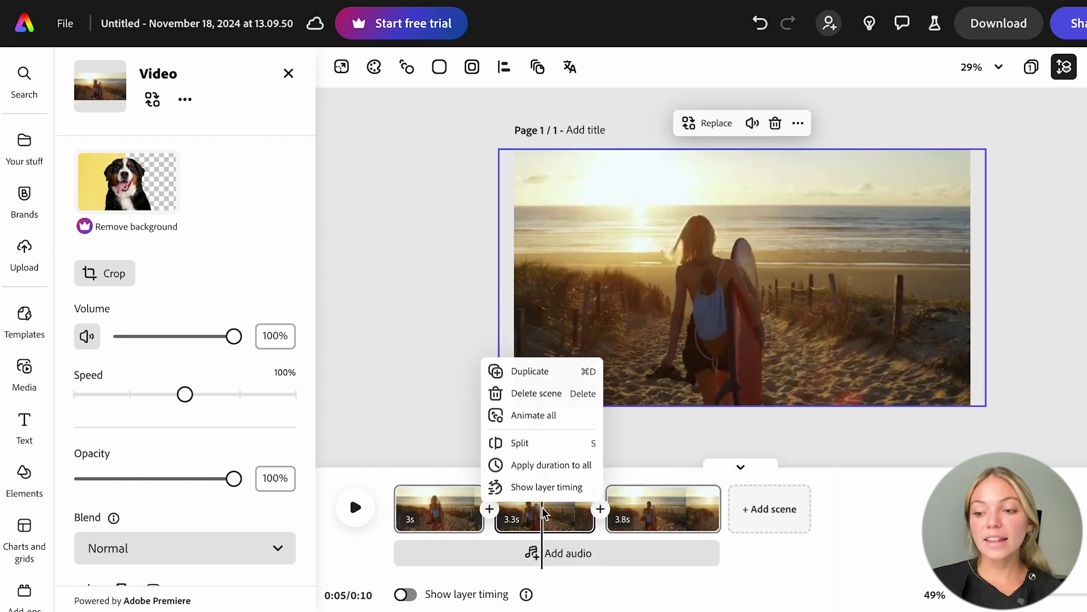
left_click(536, 393)
Step: Preview the remaining 3s and 3.8s clips and append a new empty scene
left_click_drag(493, 493, 465, 492)
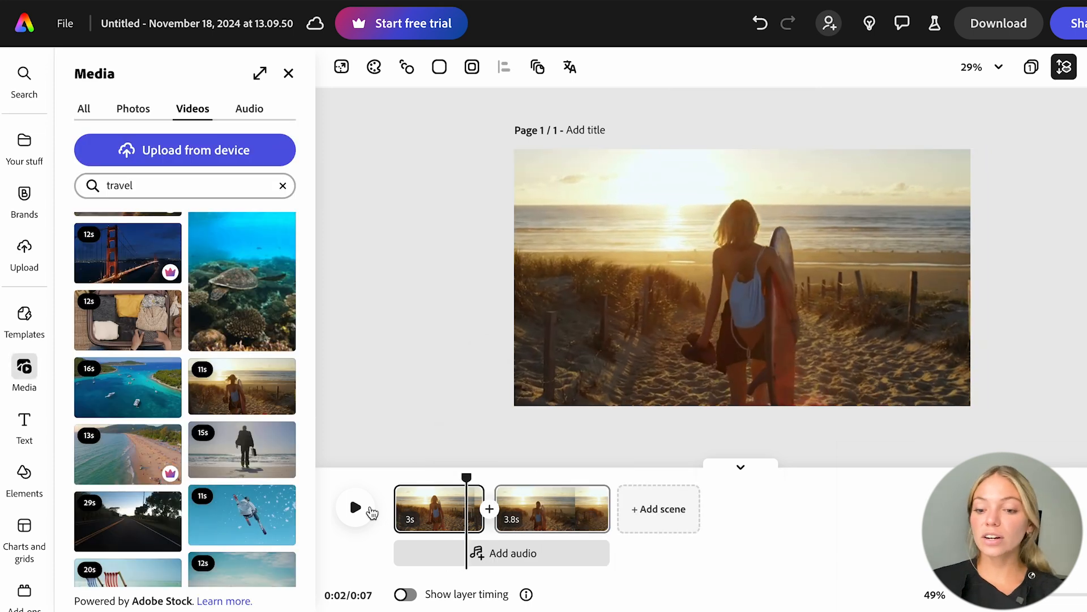
left_click(356, 508)
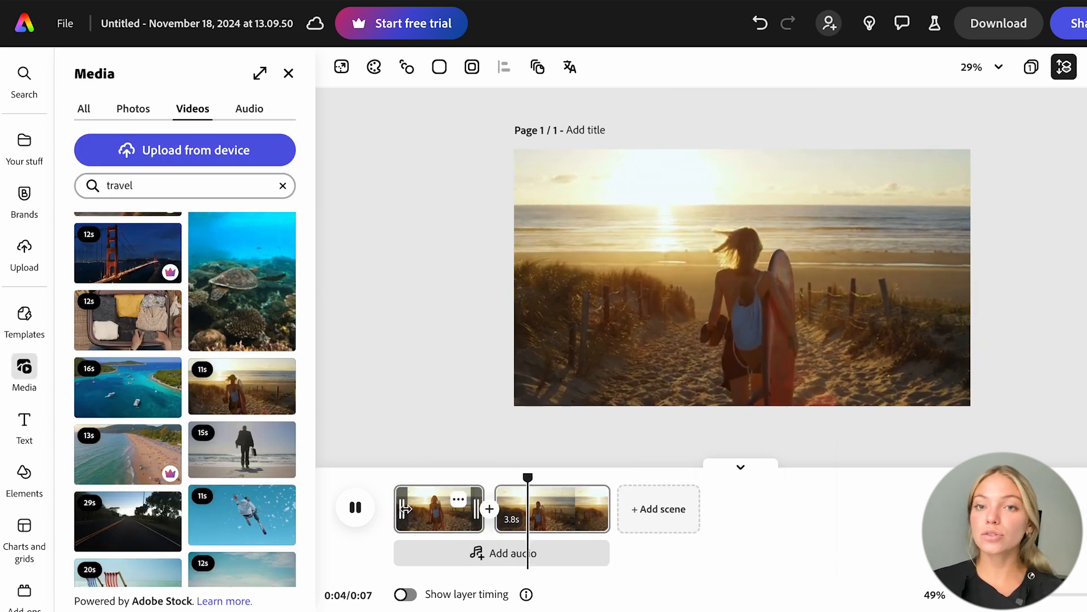
left_click(660, 508)
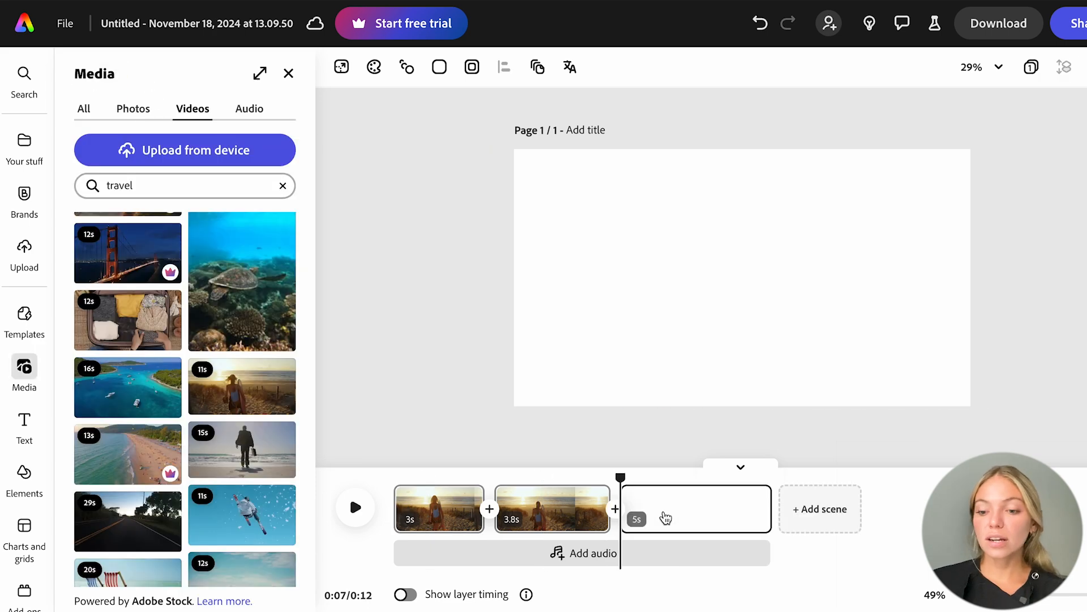
scroll(242, 382, "down", 5)
Step: Fill the scene with the beach-swing clip, split at 6 seconds and delete the 10.3s remainder
left_click(242, 446)
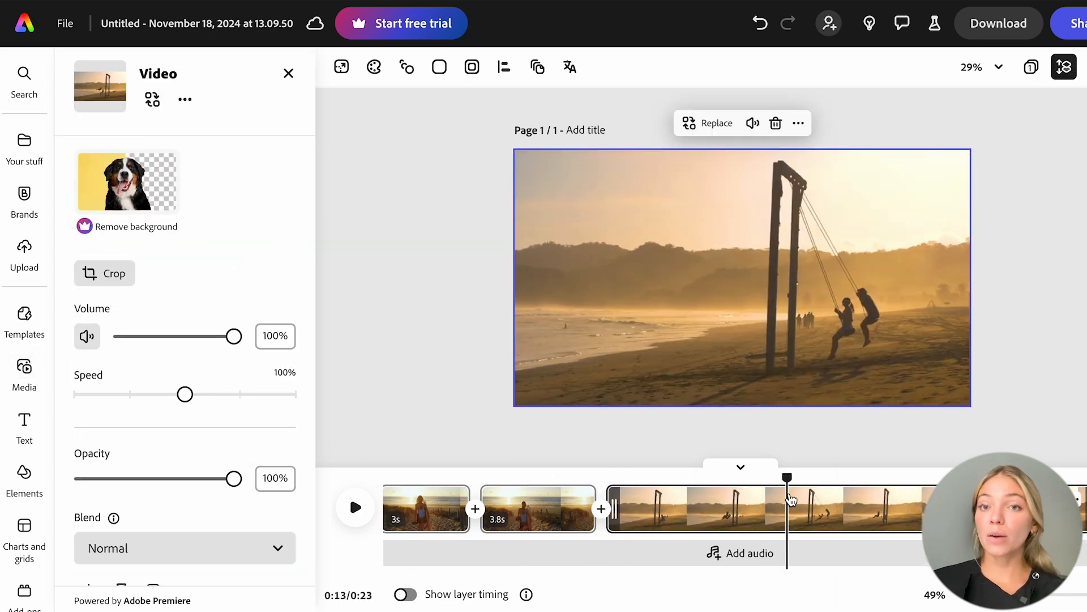
right_click(790, 497)
left_click(765, 428)
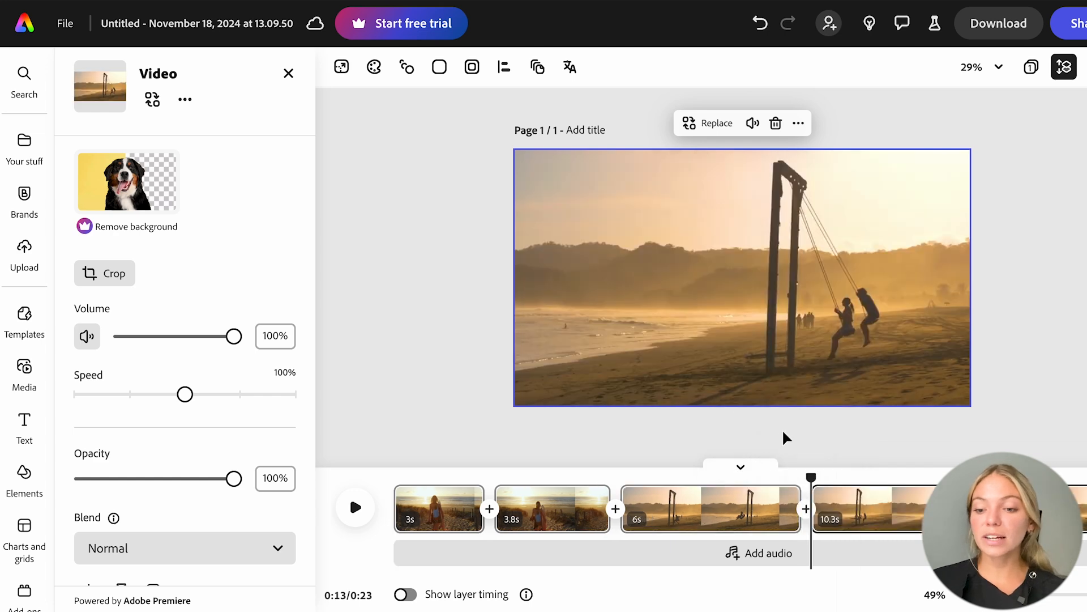
right_click(916, 502)
left_click(914, 386)
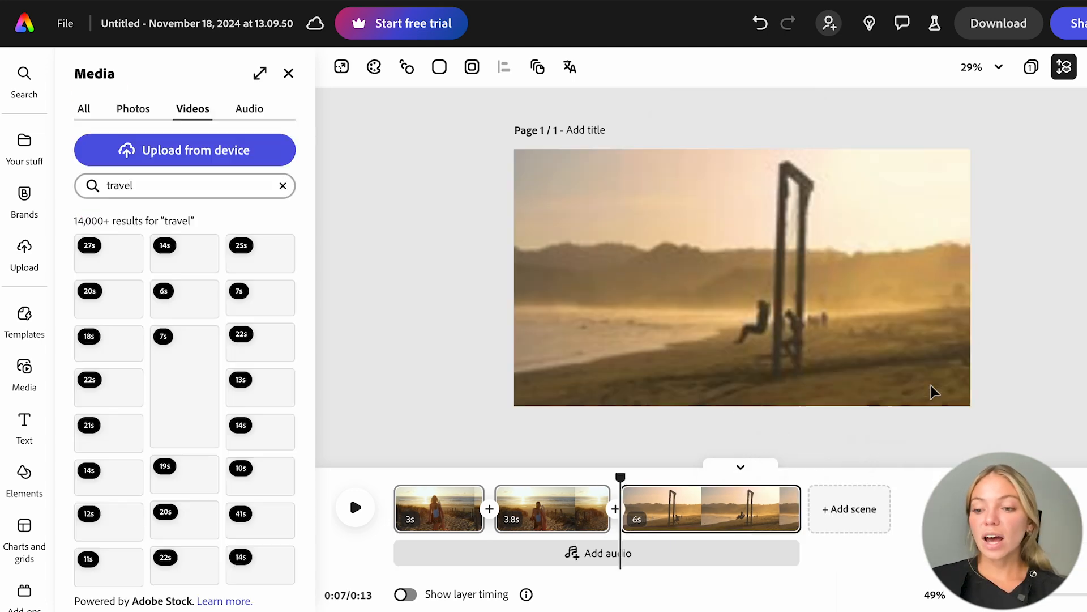
mouse_move(620, 478)
left_mouse_down()
mouse_move(593, 479)
mouse_move(631, 479)
left_mouse_up()
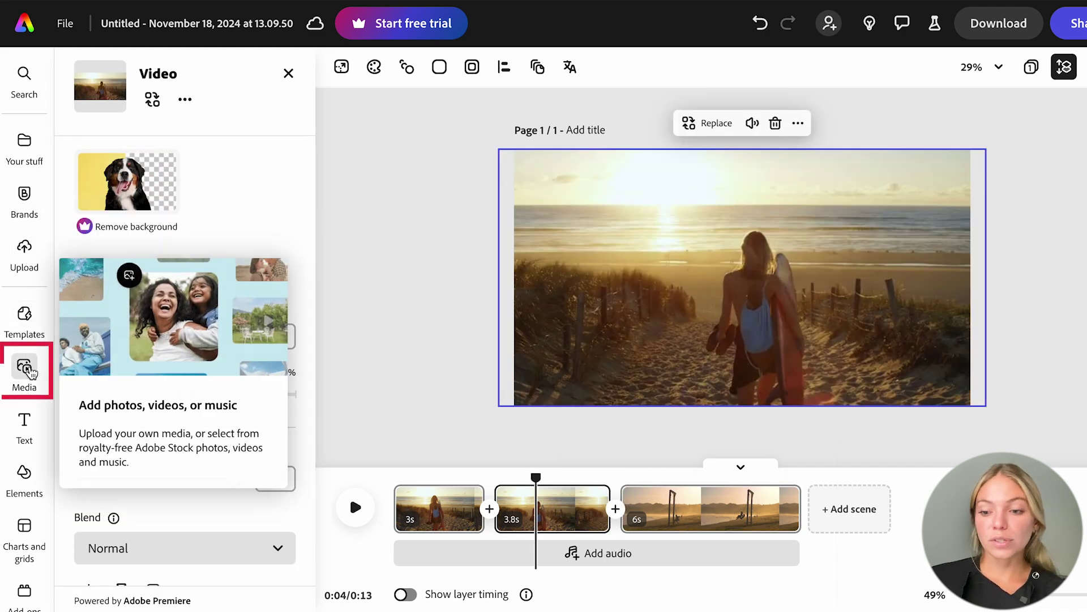
Step: Place the sea-cave photo from stock Photos on the canvas, shrink and move it top-left
left_click(23, 374)
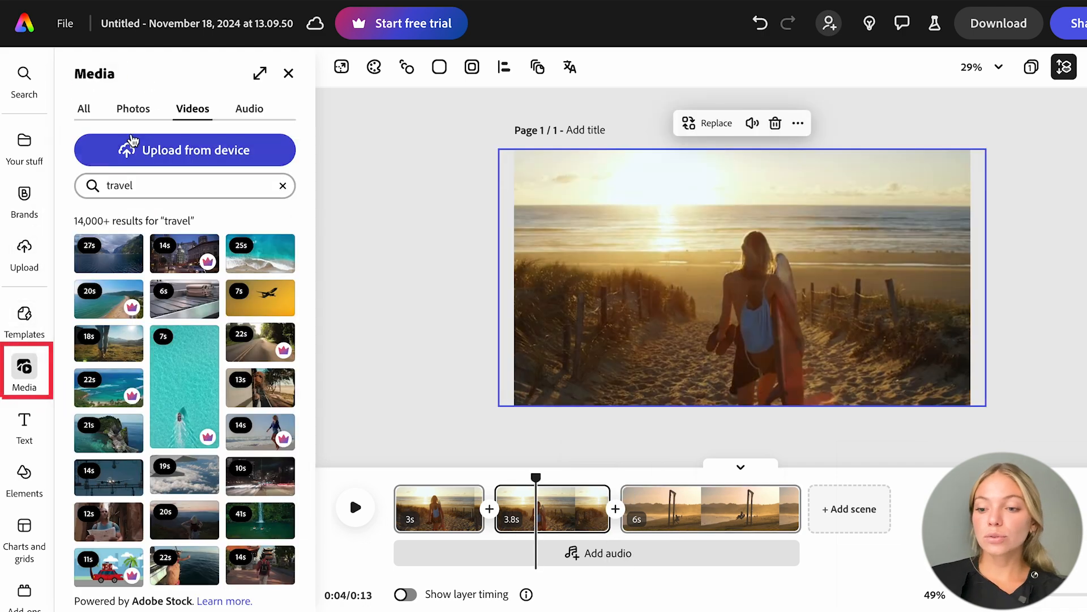
left_click(133, 108)
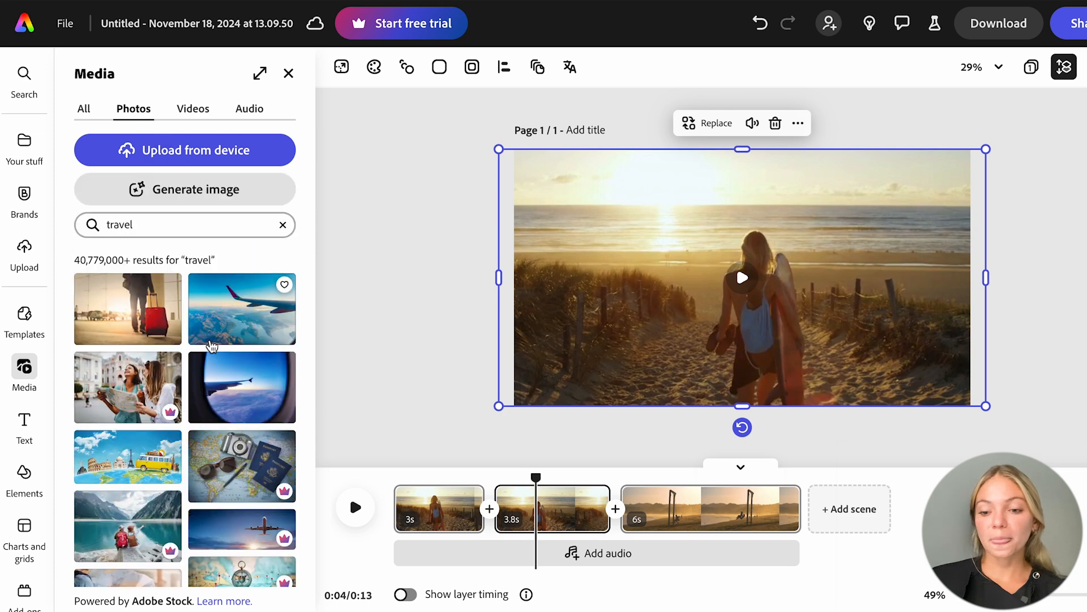
scroll(212, 345, "down", 5)
scroll(221, 374, "down", 5)
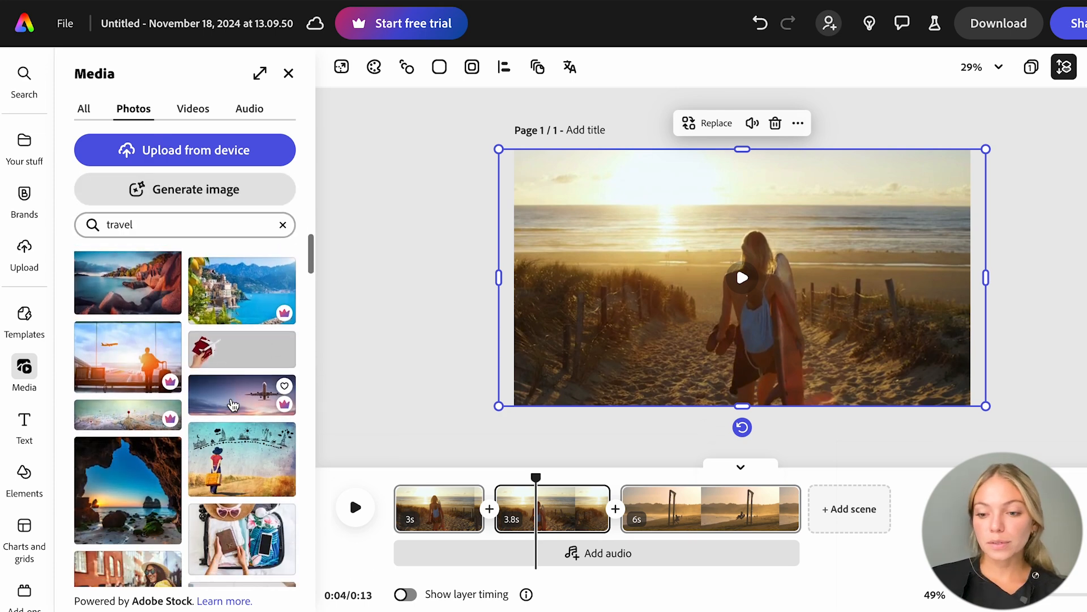
scroll(233, 404, "down", 3)
scroll(234, 405, "down", 2)
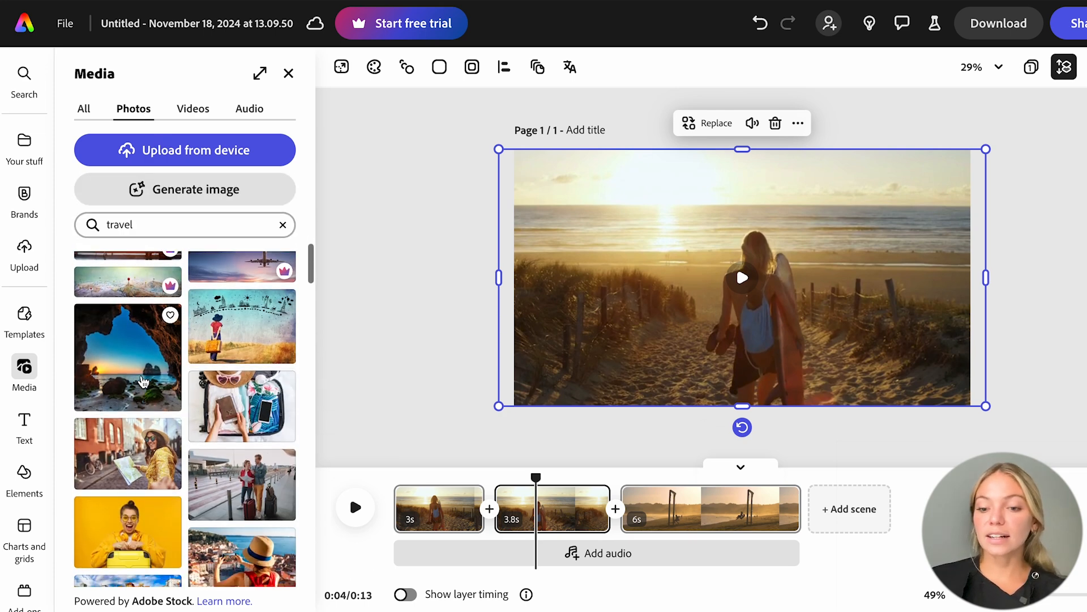
left_click(128, 356)
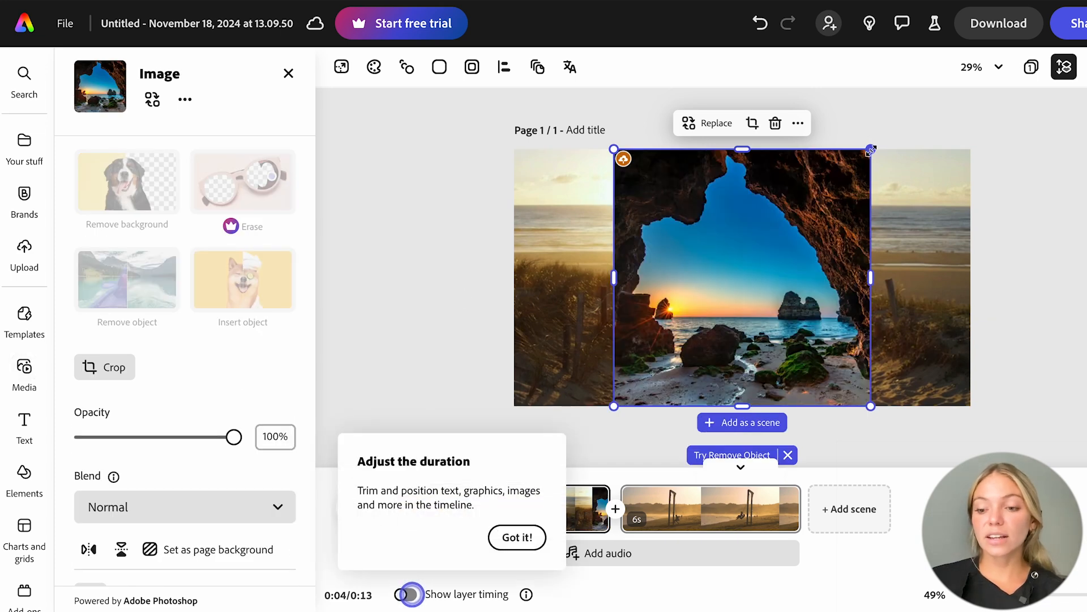
left_click_drag(871, 151, 752, 250)
left_click_drag(705, 319, 623, 228)
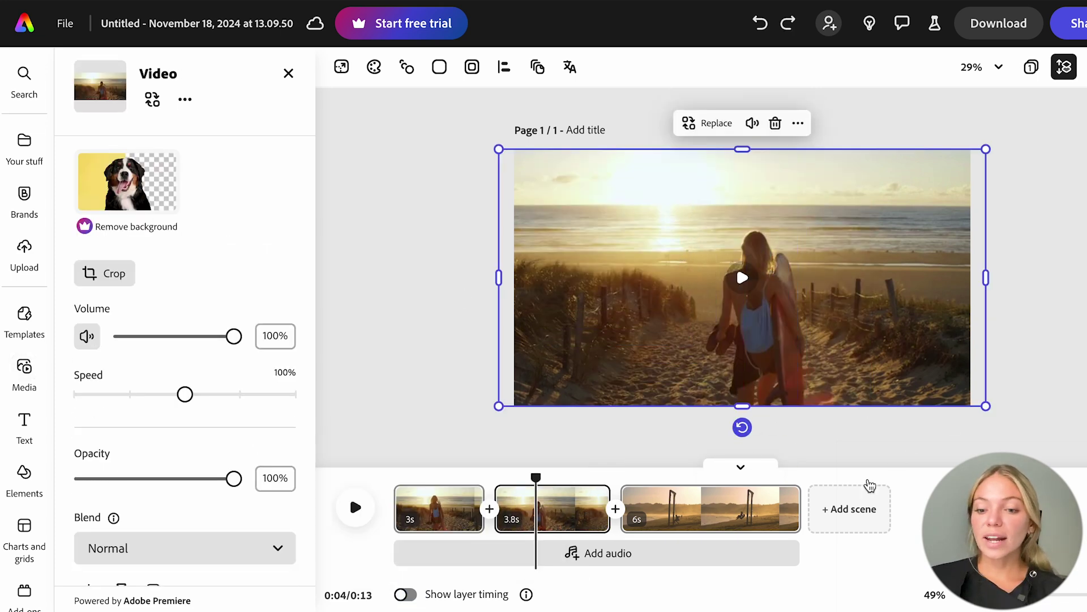
Step: Fill a new fourth scene with the cave photo and shorten it to 3.5 seconds
left_click(850, 508)
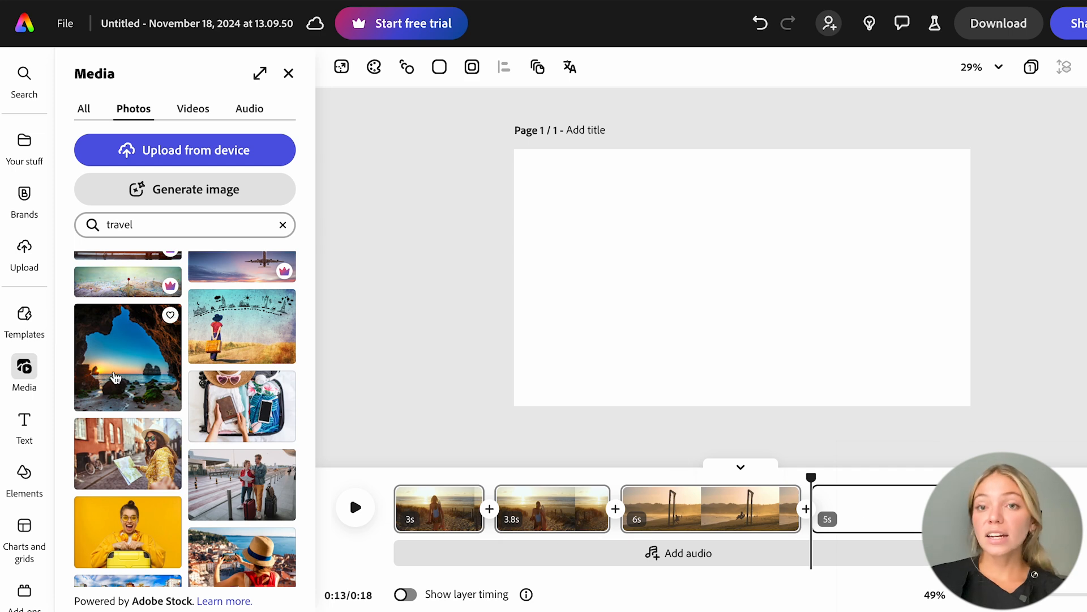
left_click_drag(114, 376, 841, 534)
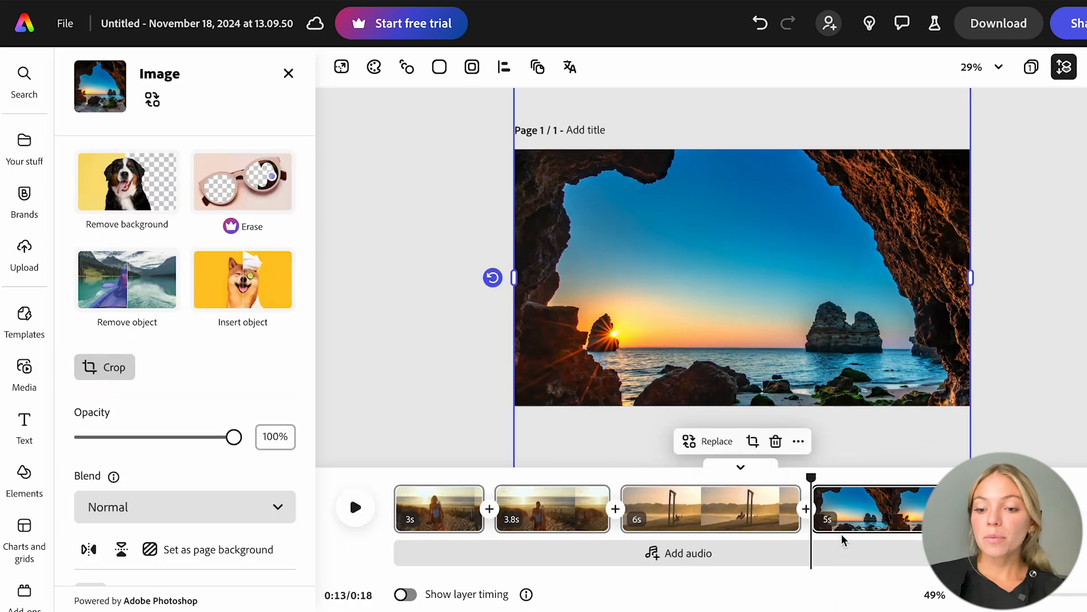
left_click(646, 281)
scroll(904, 554, "right", 2)
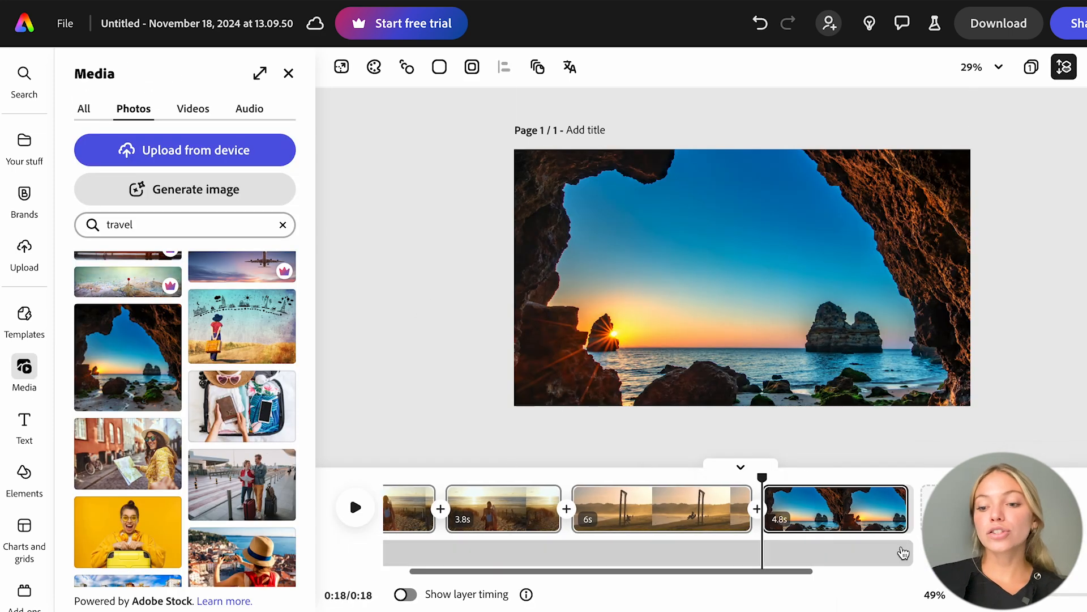
left_click_drag(867, 518, 862, 518)
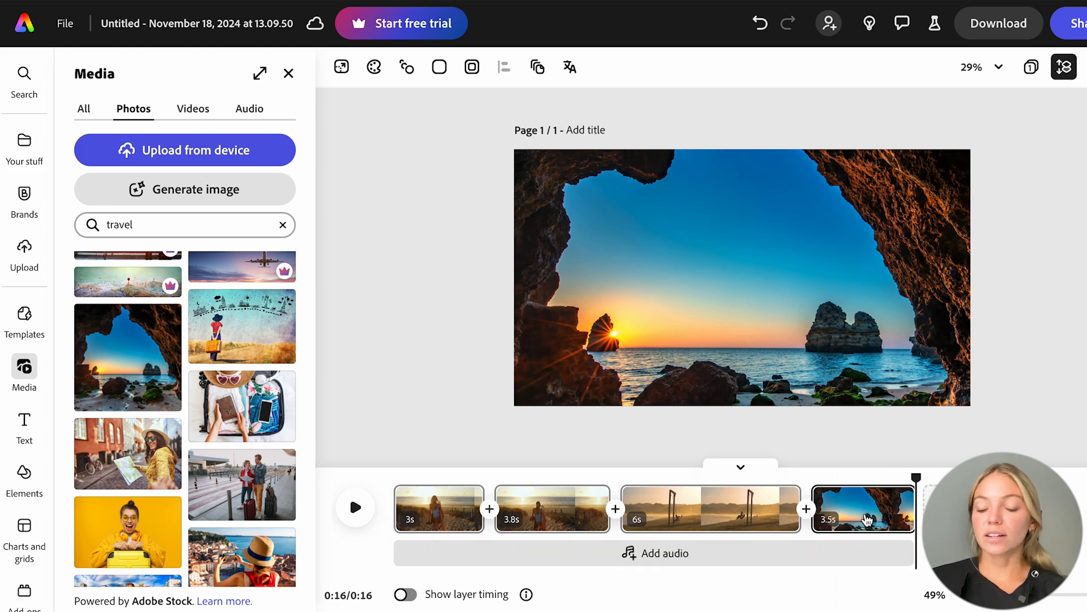
left_click(249, 108)
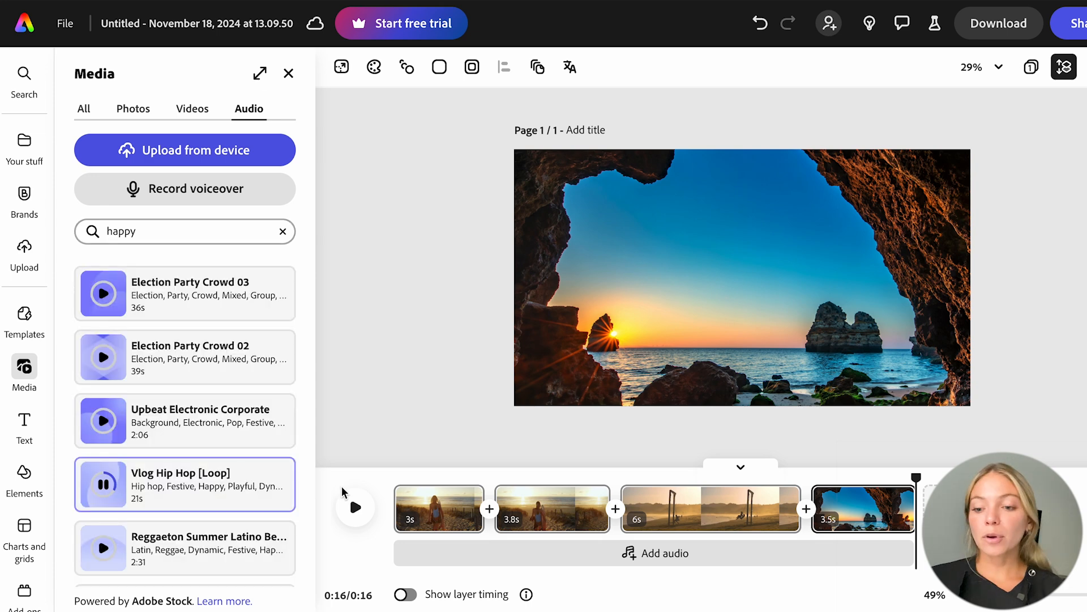
Step: Add Vlog Hip Hop [Loop] as background music and append a fifth empty scene
left_click(244, 493)
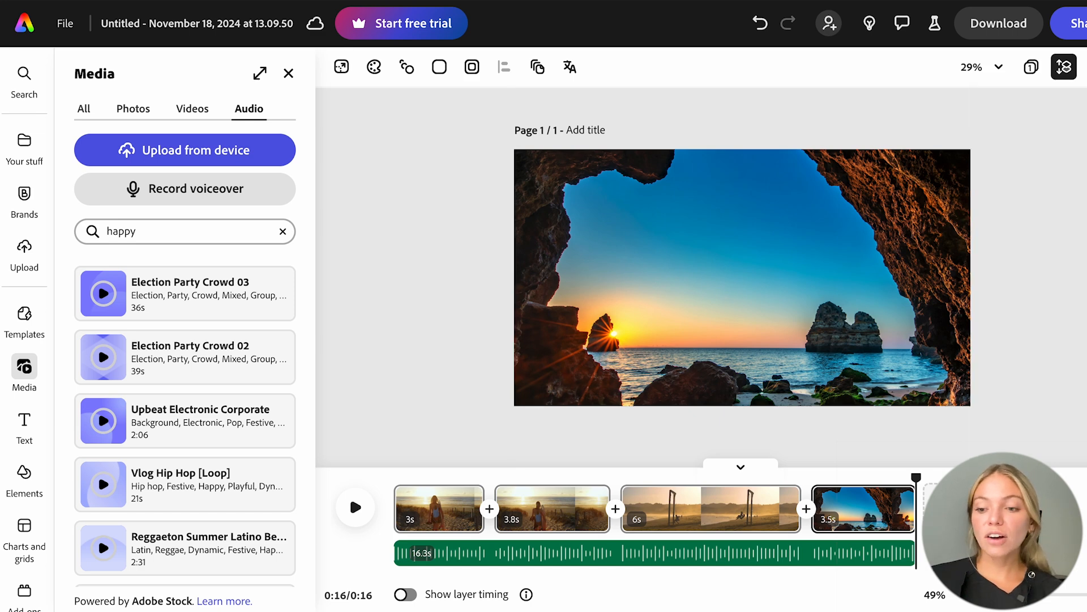
left_click(927, 508)
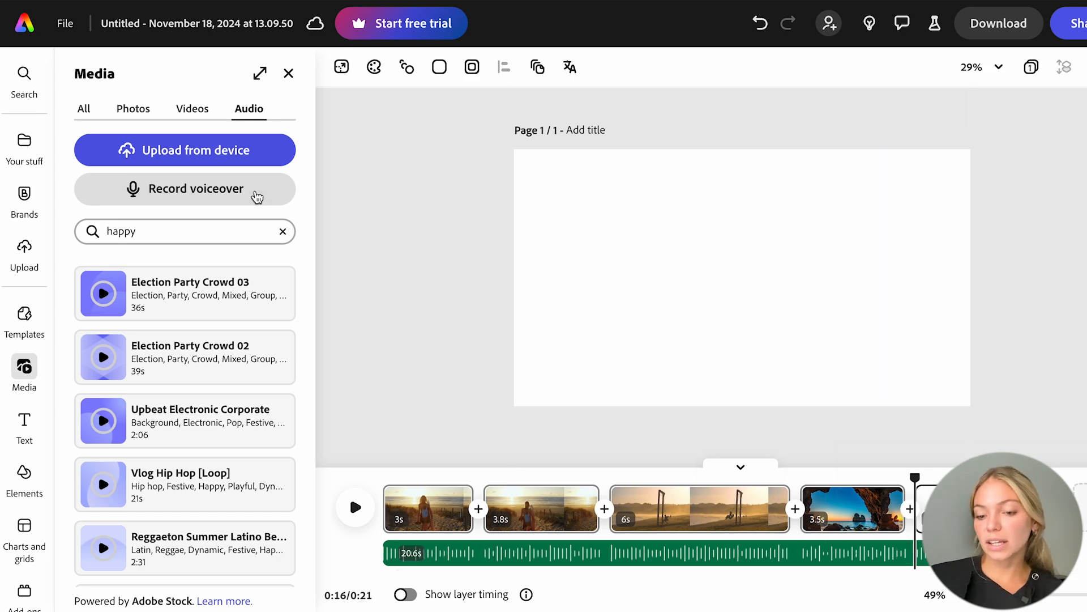
left_click(235, 153)
Step: Upload IMG_6702.MOV shoreline clip and IMG_0534.jpeg beach-huts photo from the computer
left_click(435, 218)
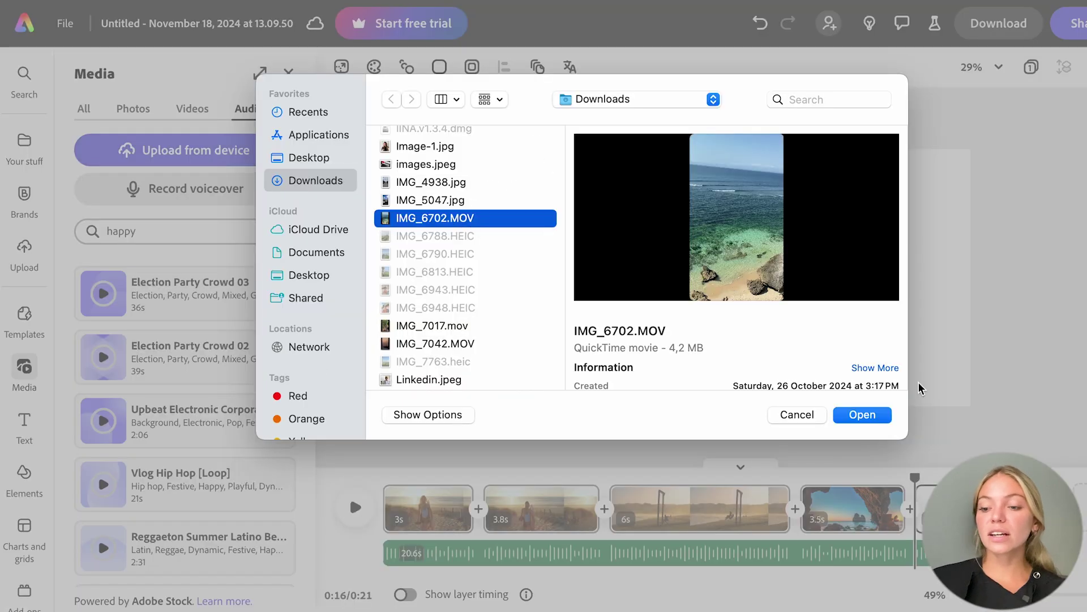
left_click(862, 415)
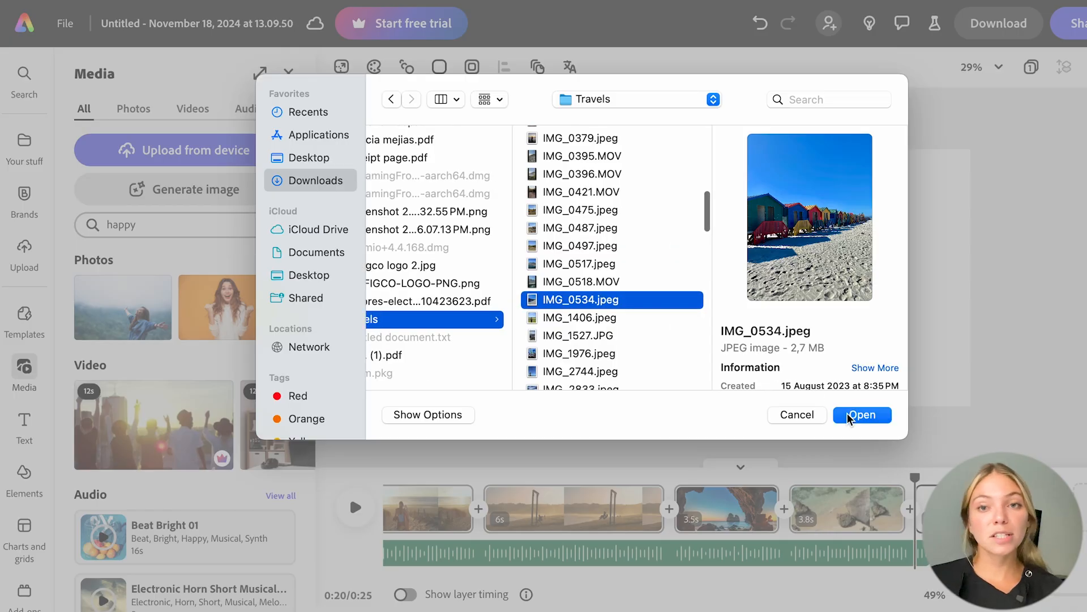
left_click(849, 415)
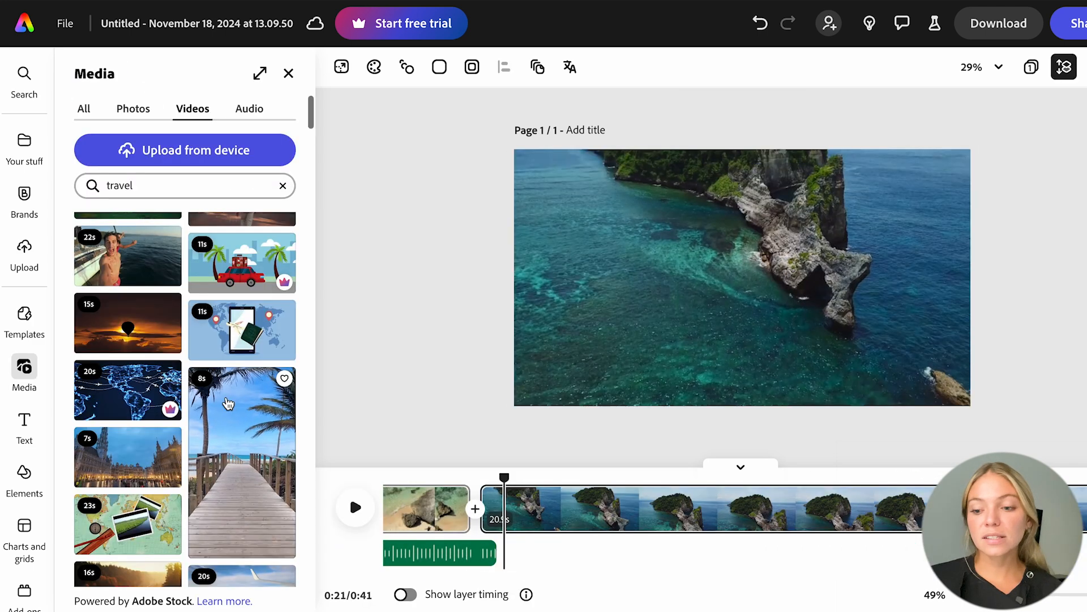
Step: Overlay the palm-tree pier video, enlarged and moved to the left, then narrow it slightly
left_click(228, 403)
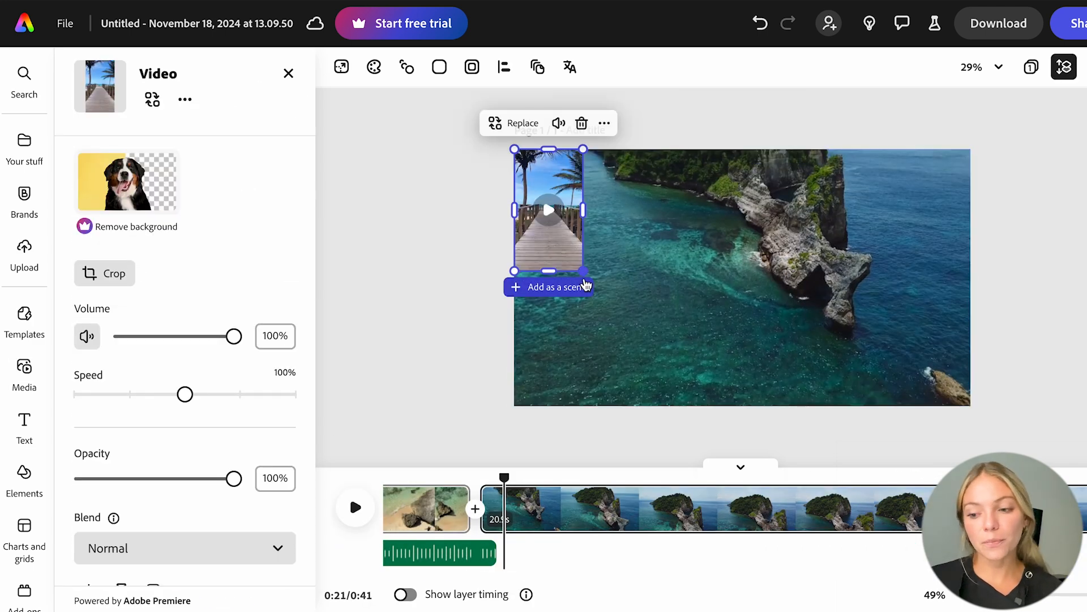
left_click_drag(585, 272, 663, 391)
mouse_move(586, 255)
left_mouse_down()
mouse_move(642, 338)
mouse_move(641, 317)
left_mouse_up()
left_click(355, 508)
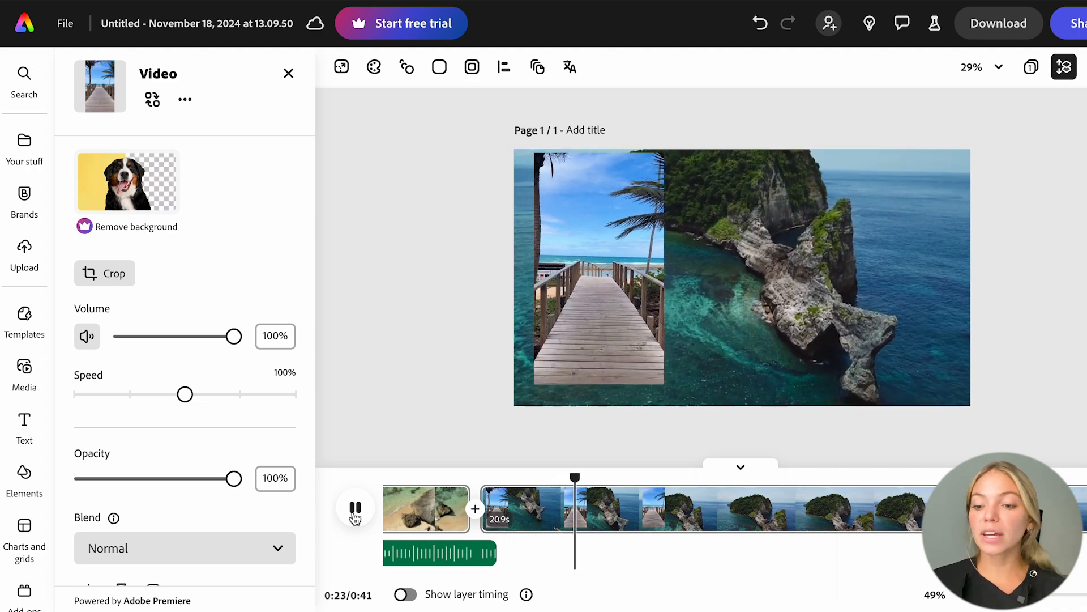
left_click(597, 252)
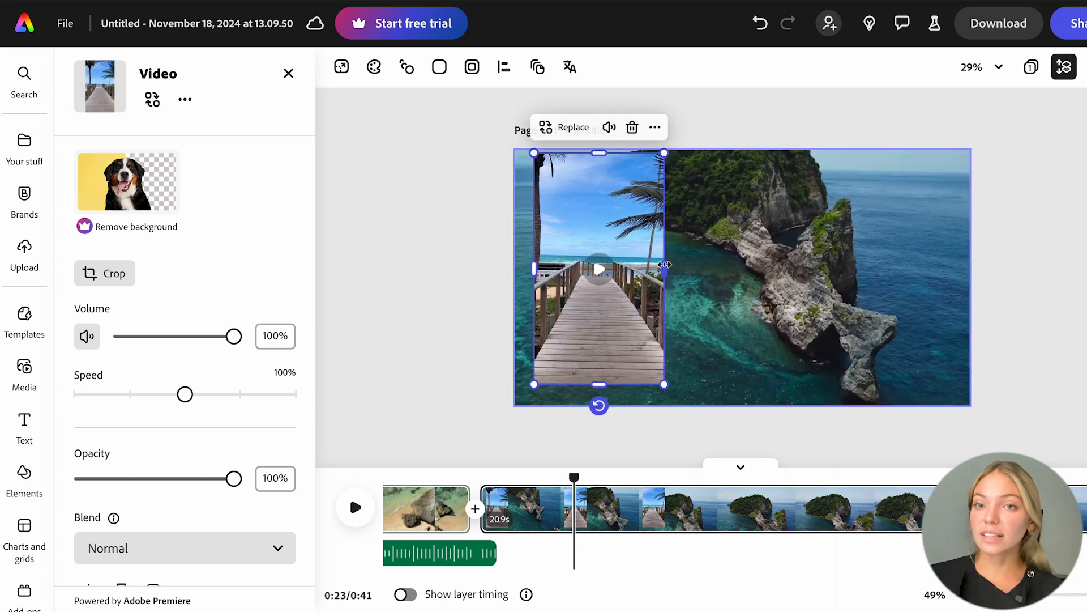
left_click_drag(664, 265, 659, 259)
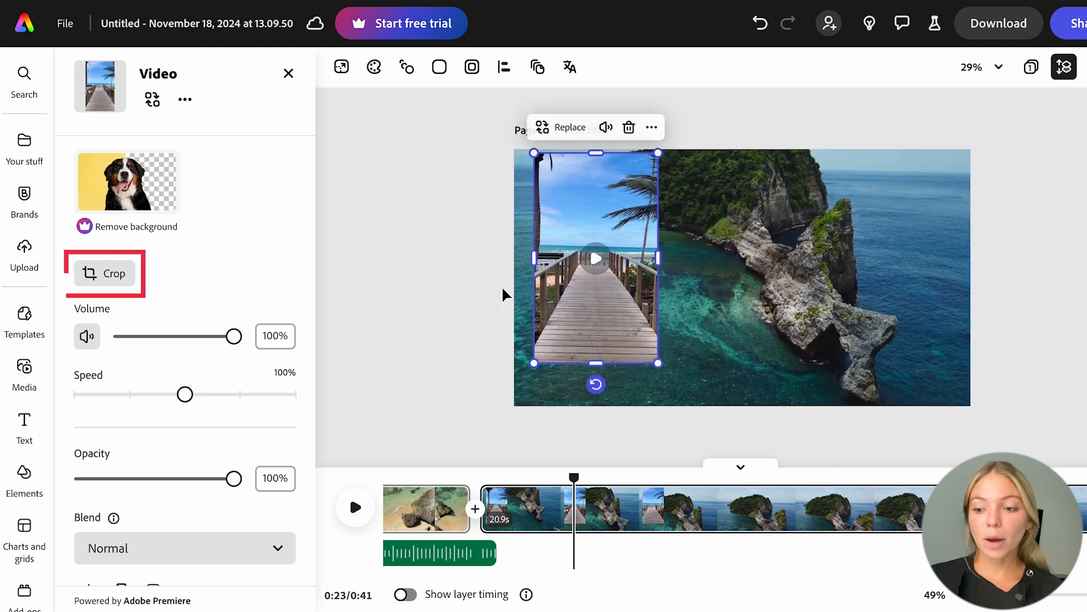
Step: Crop the boardwalk overlay into a circle, move it to the frame's top-left and preview it
left_click(111, 274)
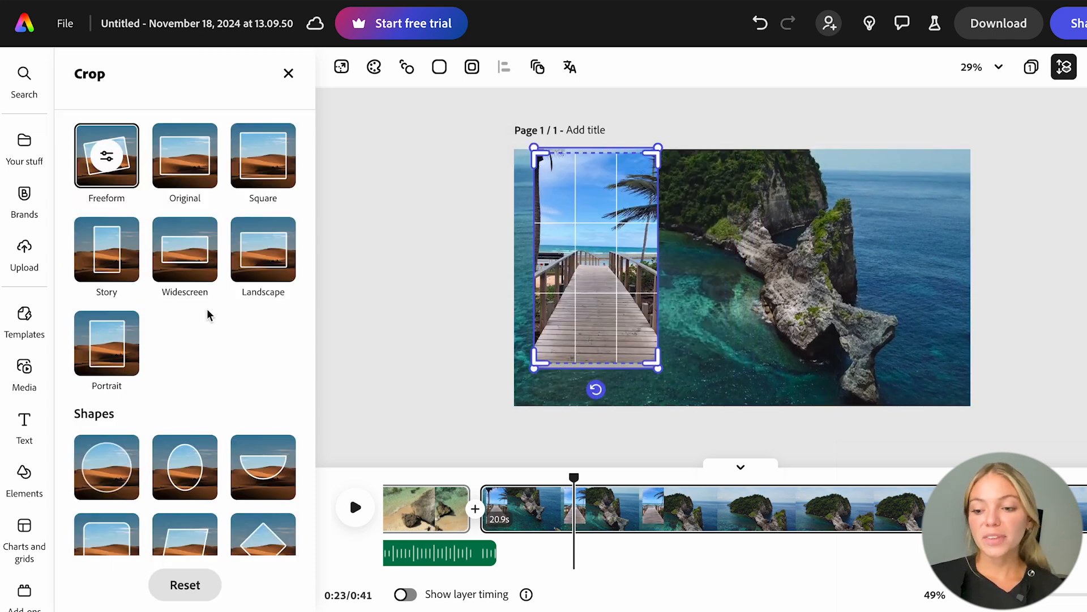
scroll(184, 340, "down", 3)
scroll(184, 340, "down", 2)
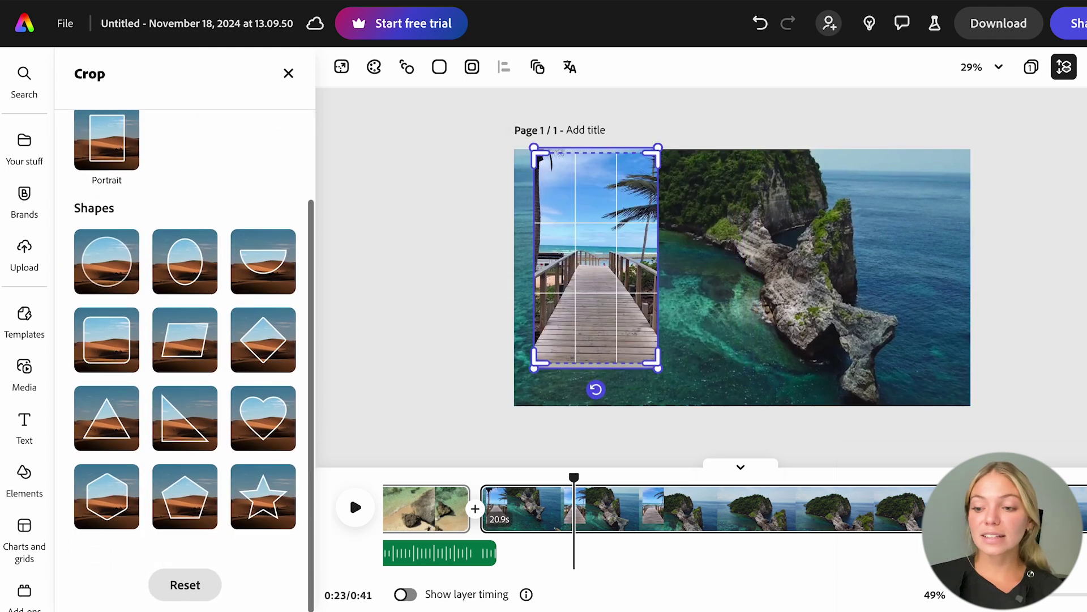
left_click(722, 298)
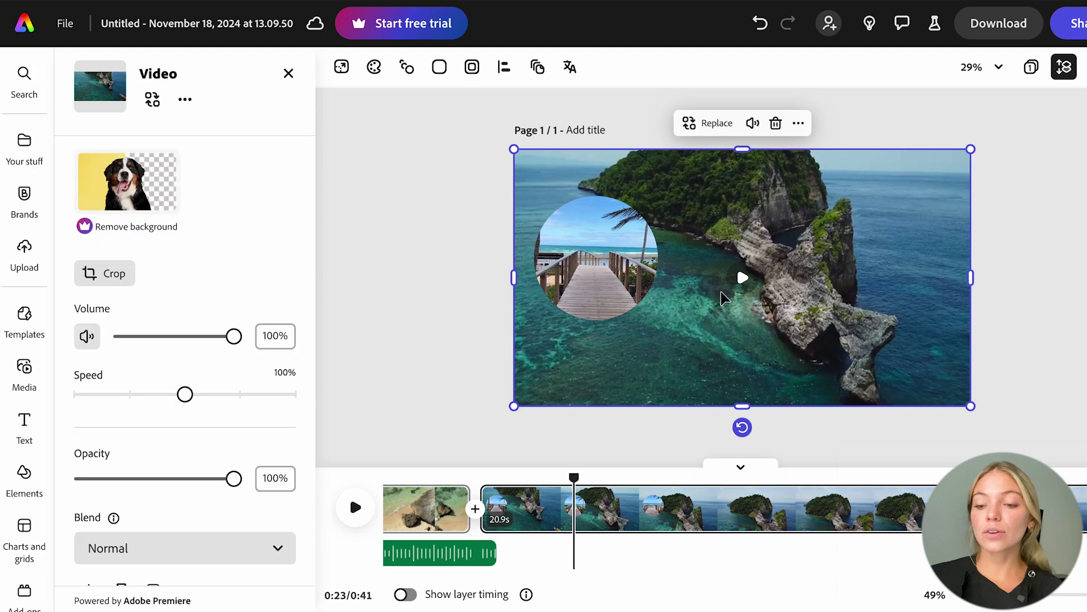
left_click(618, 271)
left_click_drag(607, 238, 586, 179)
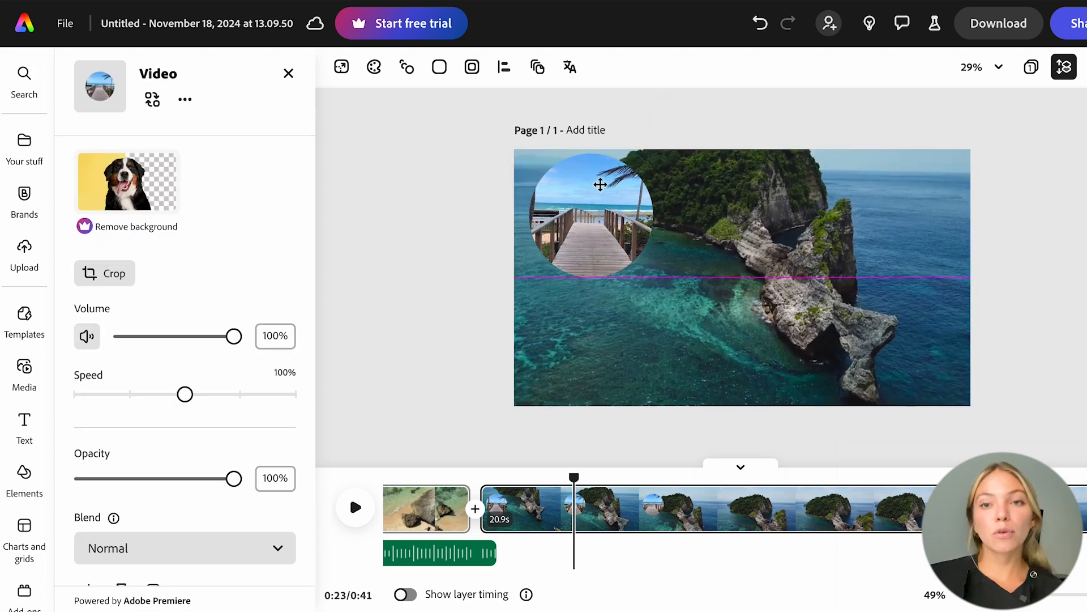
key("space")
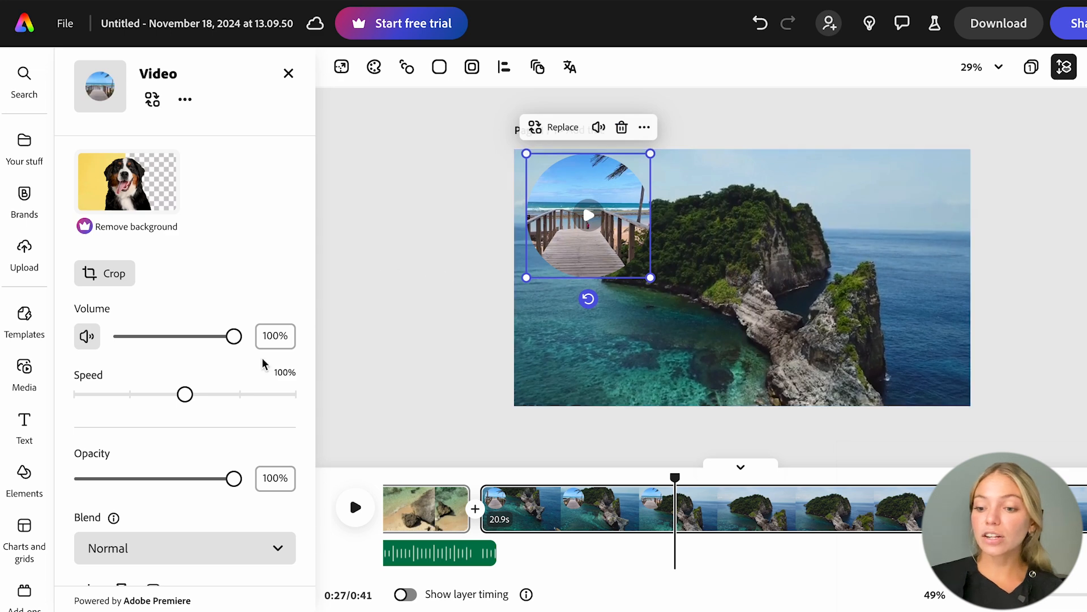
scroll(183, 396, "down", 2)
Step: Adjust the overlay's opacity, try and undo a pink tint effect, then flip it horizontally and vertically
mouse_move(233, 409)
left_mouse_down()
mouse_move(178, 411)
mouse_move(242, 411)
left_mouse_up()
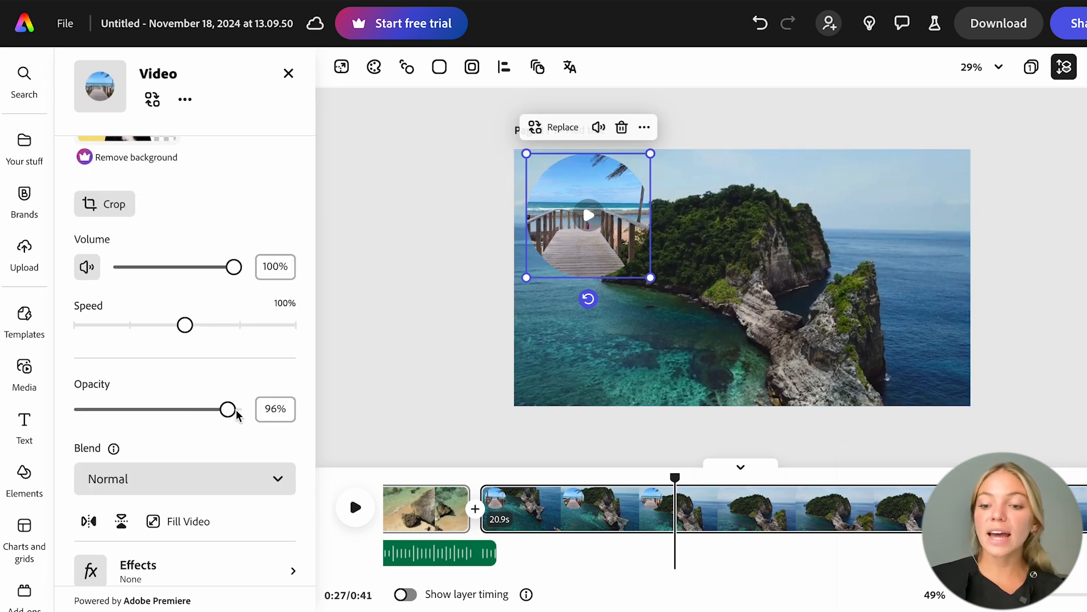
scroll(212, 382, "down", 3)
left_click(213, 446)
left_click(272, 298)
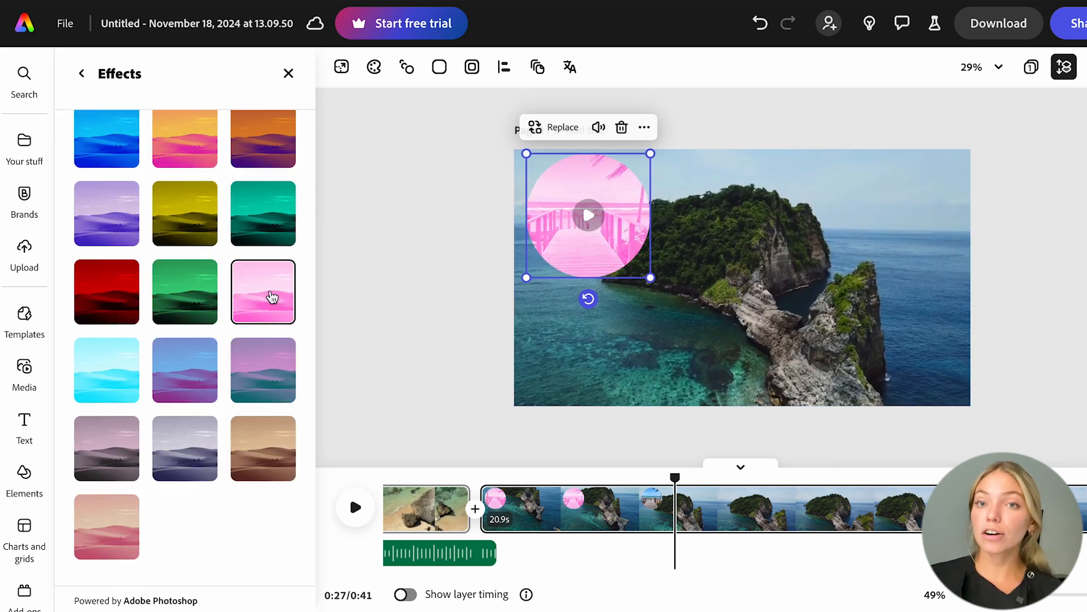
key("ctrl+z")
left_click(88, 396)
left_click(124, 396)
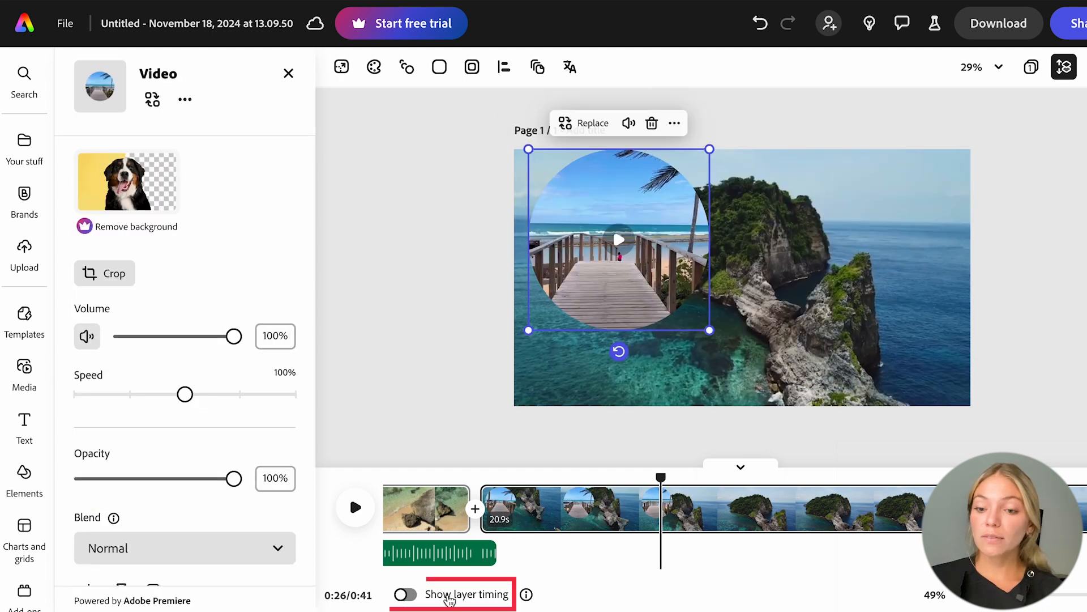
Step: Show layer timing and slide the overlay's bar right so it starts later in the clip
left_click(404, 594)
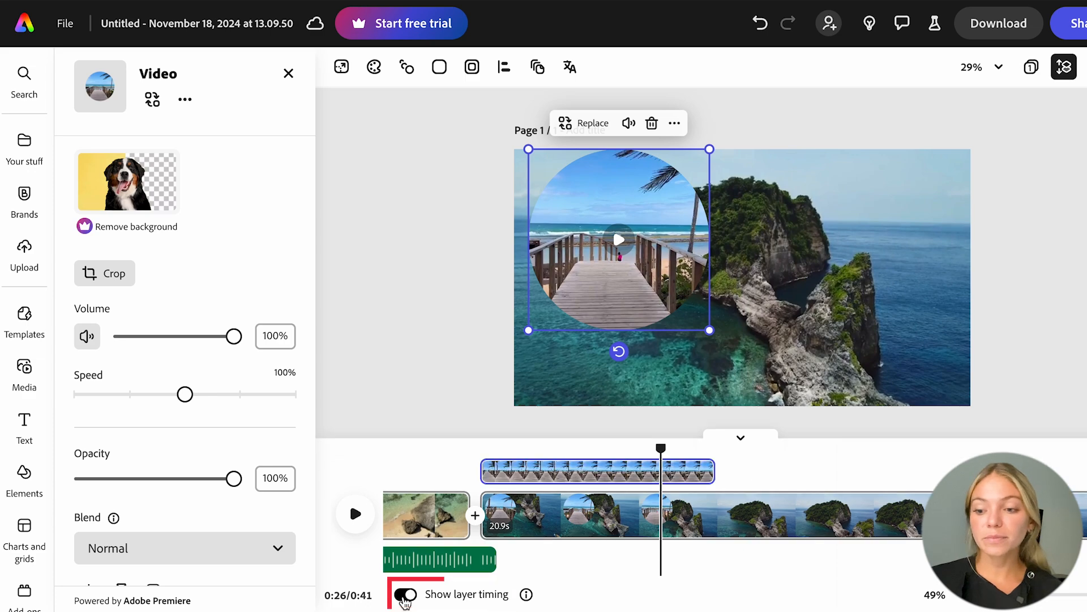
left_click_drag(595, 471, 768, 472)
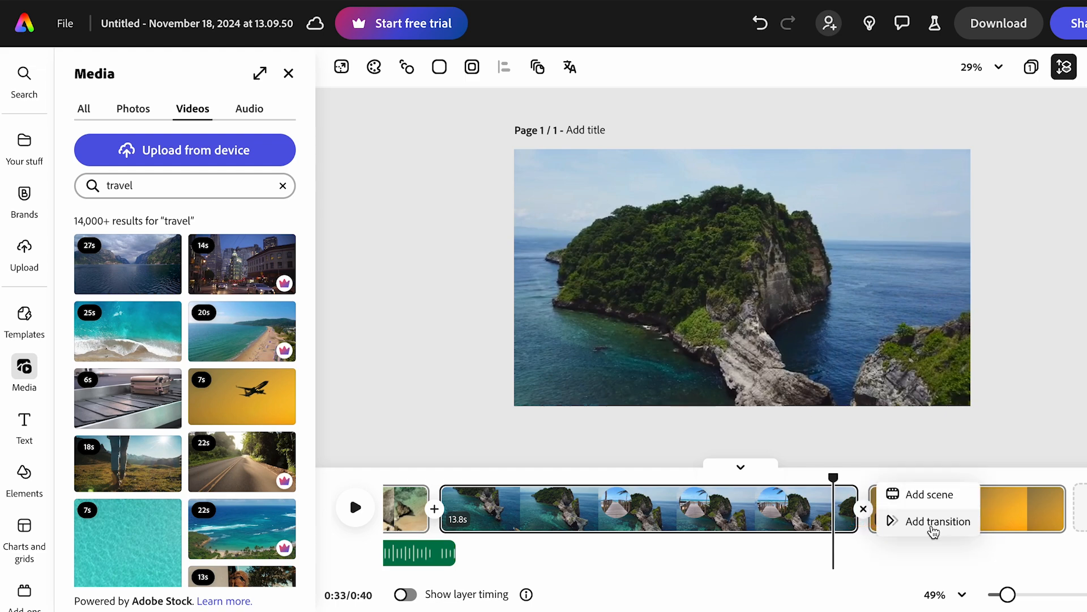
Step: Apply a Dissolve transition between the coastline and airplane scenes, shortened to about 0.69 seconds
left_click(933, 524)
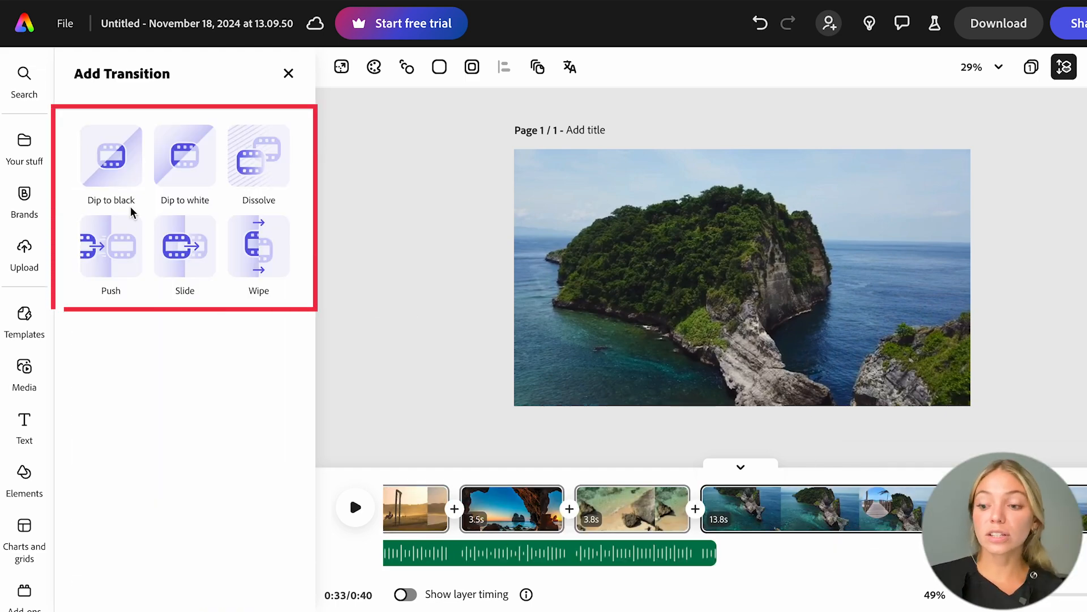
left_click(247, 166)
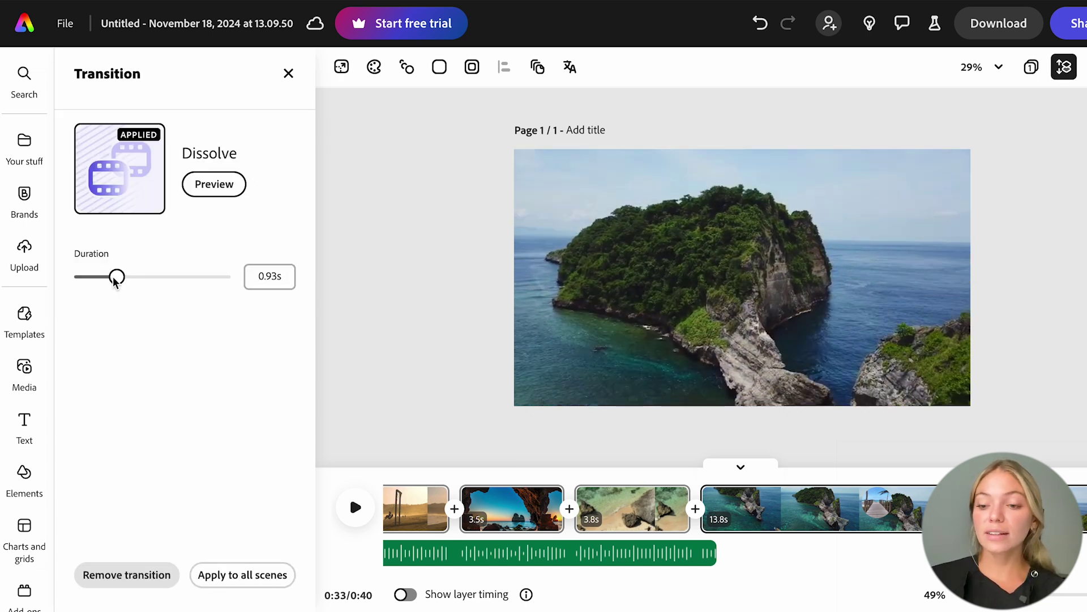
left_click_drag(116, 277, 105, 276)
left_click(356, 507)
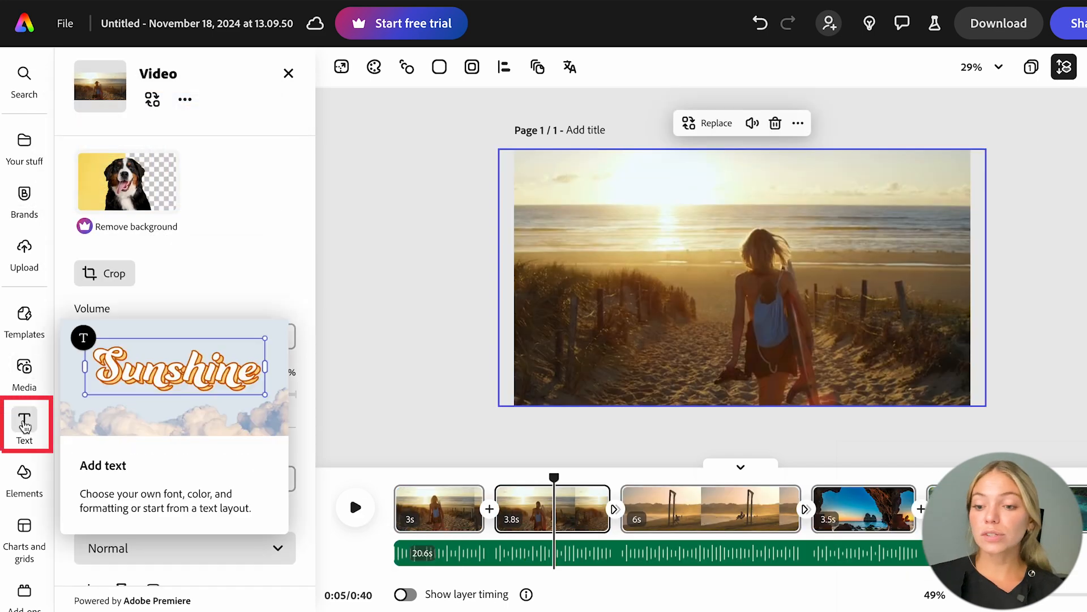
Step: Add a new text box and try recommended styles, font weight and generated text effects
left_click(24, 423)
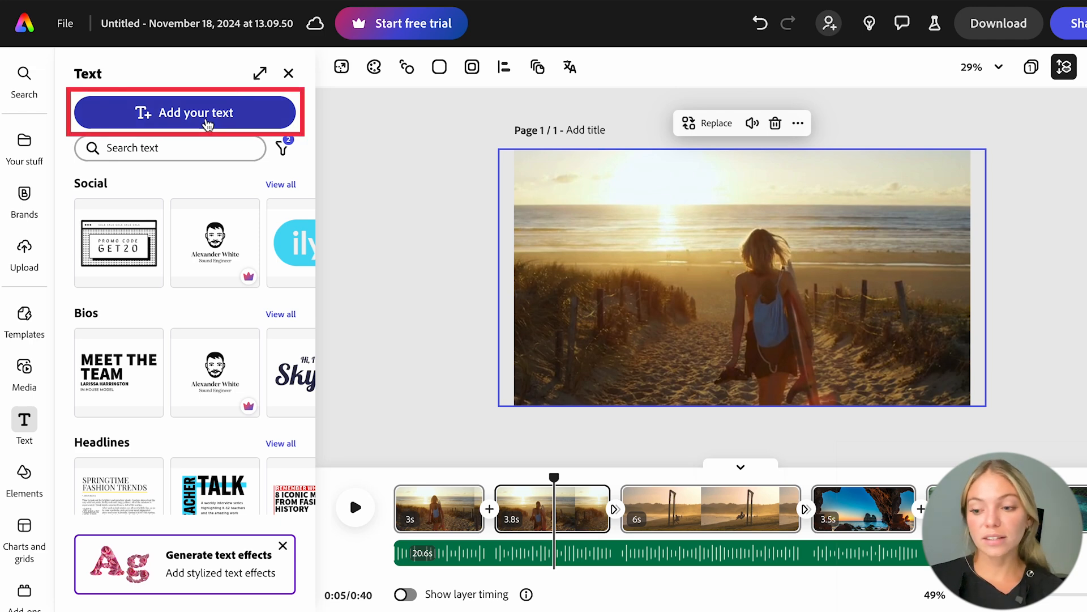
left_click(206, 115)
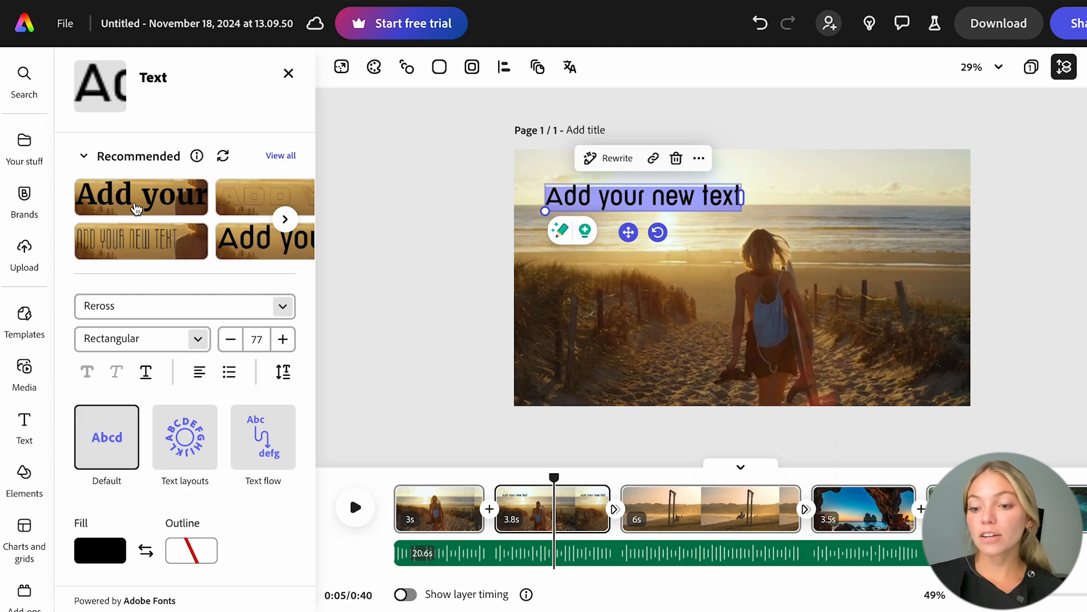
left_click(137, 209)
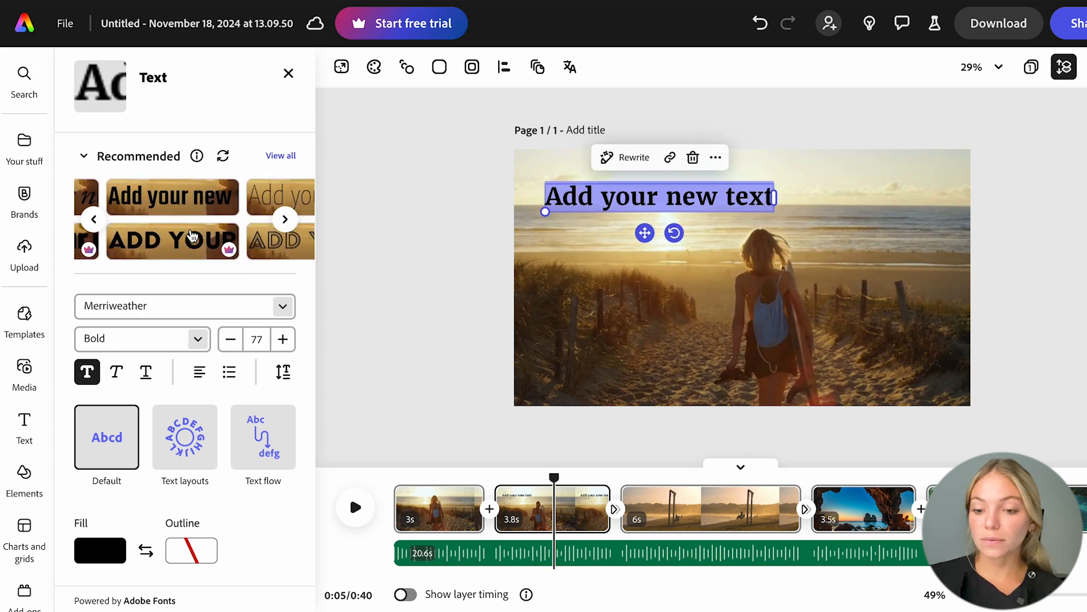
left_click(172, 240)
left_click(198, 338)
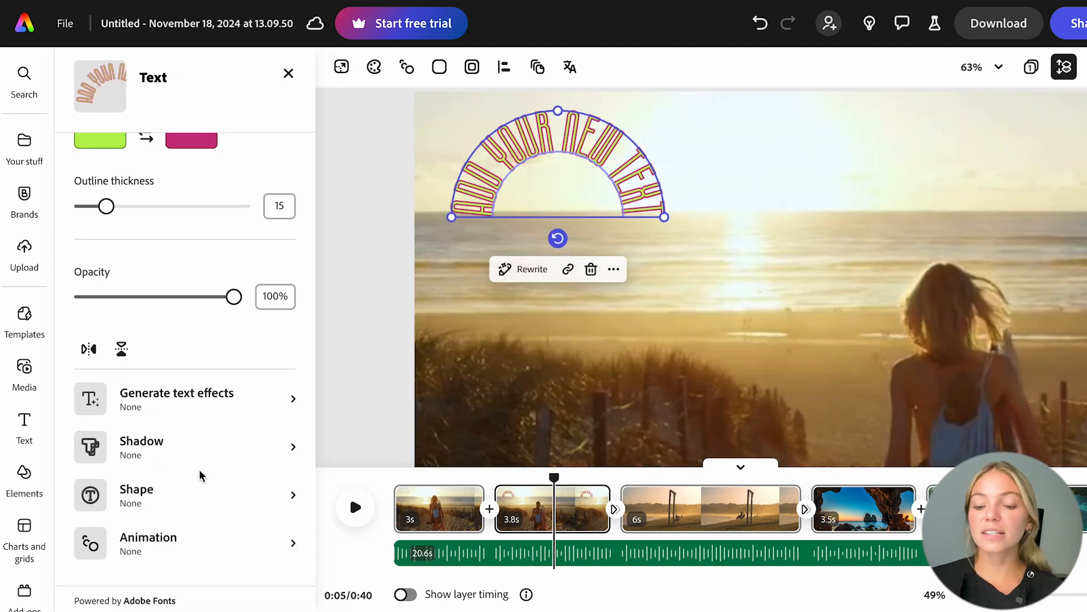
left_click(224, 401)
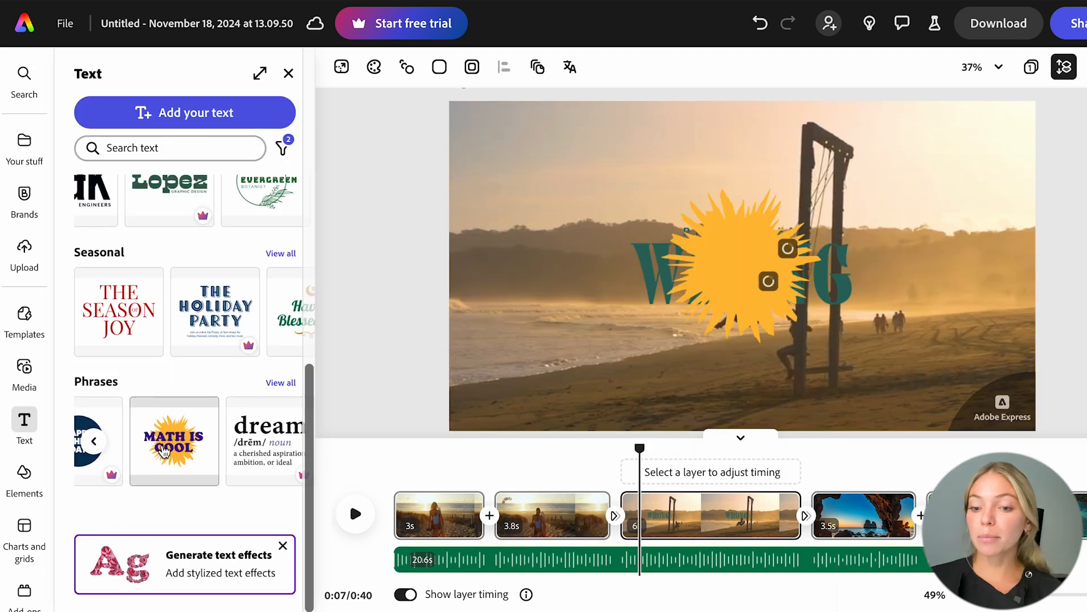
Step: Add the MATH IS COOL starburst phrase design to the scene
left_click(164, 451)
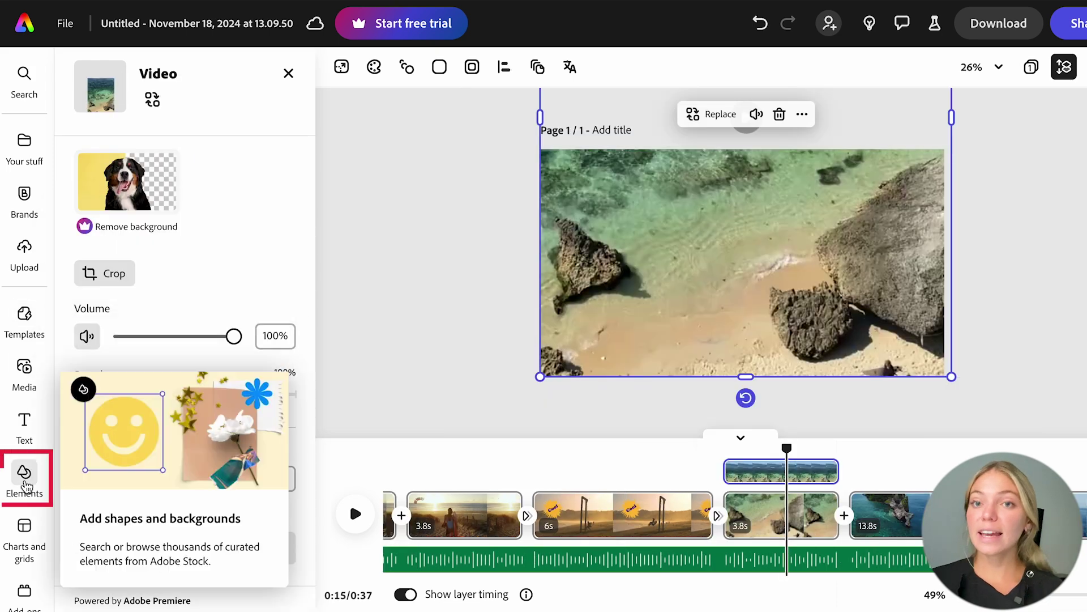
Step: Add the pink brush stroke from Design assets and move it to the frame's top-left
left_click(26, 481)
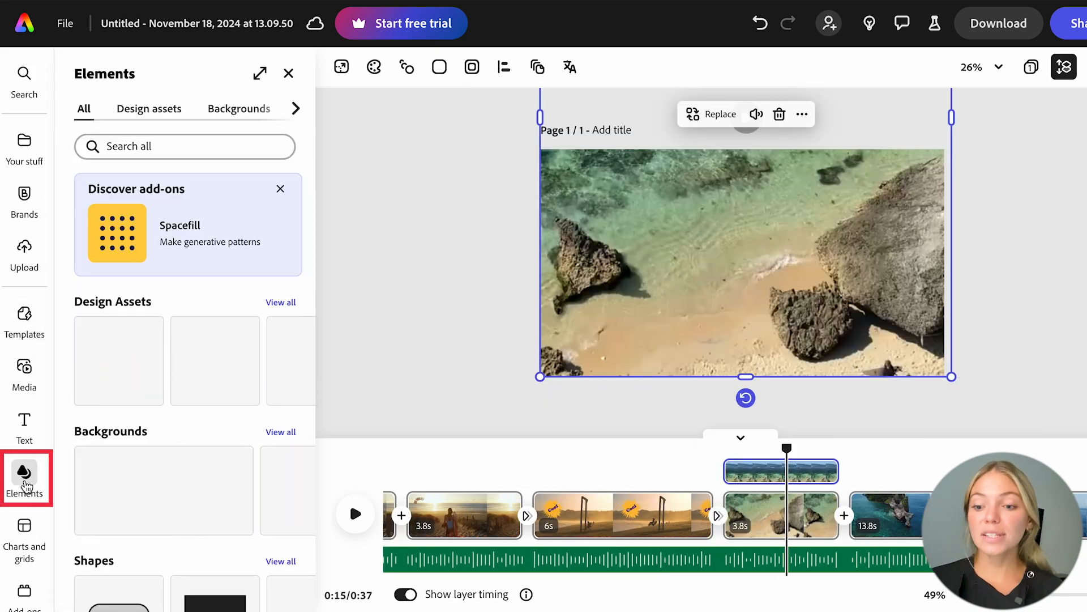
scroll(178, 415, "down", 3)
scroll(179, 415, "down", 2)
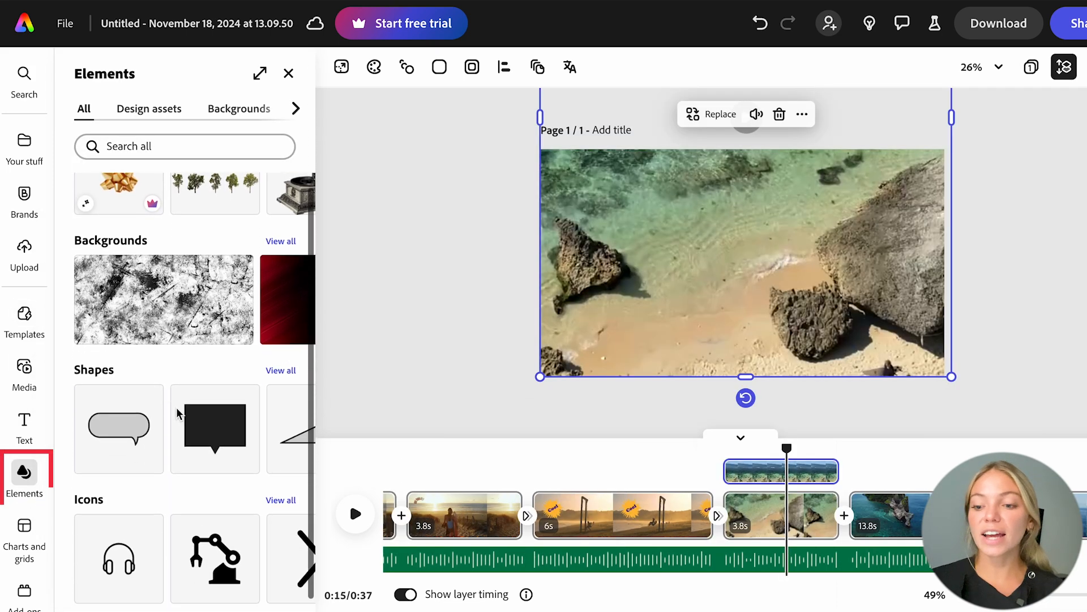
left_click(149, 108)
left_click(103, 251)
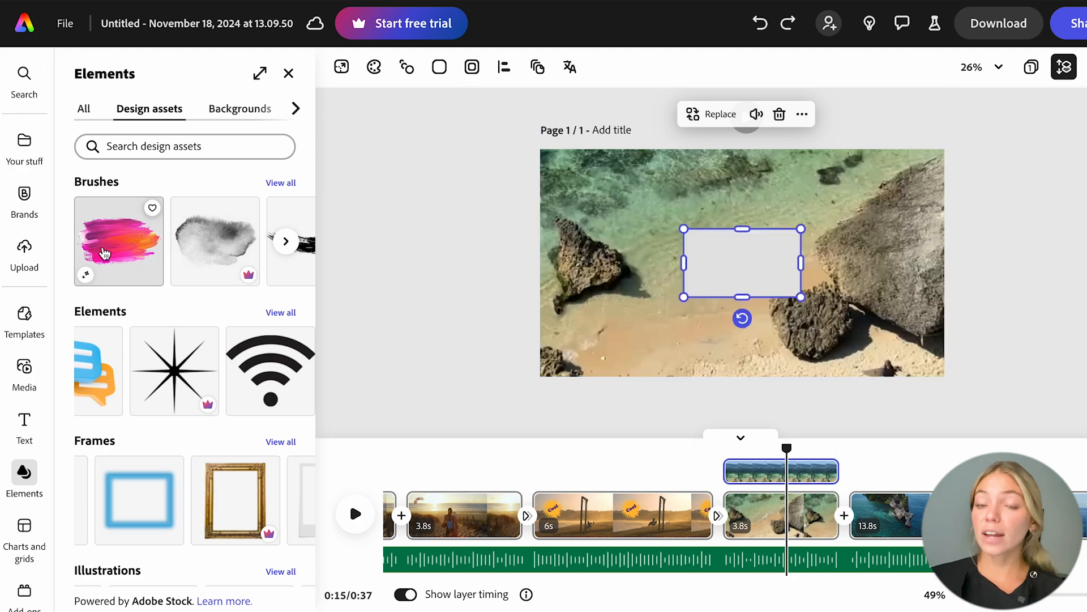
left_click_drag(746, 263, 638, 127)
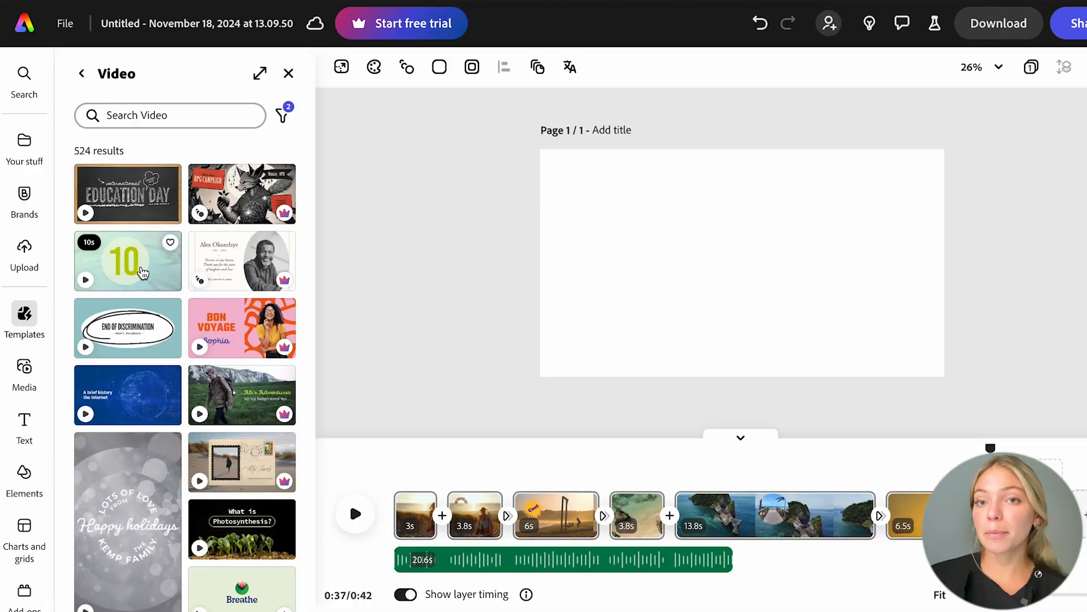
Step: Add the countdown video template as a new page and select its number 4
left_click(143, 271)
left_click(654, 159)
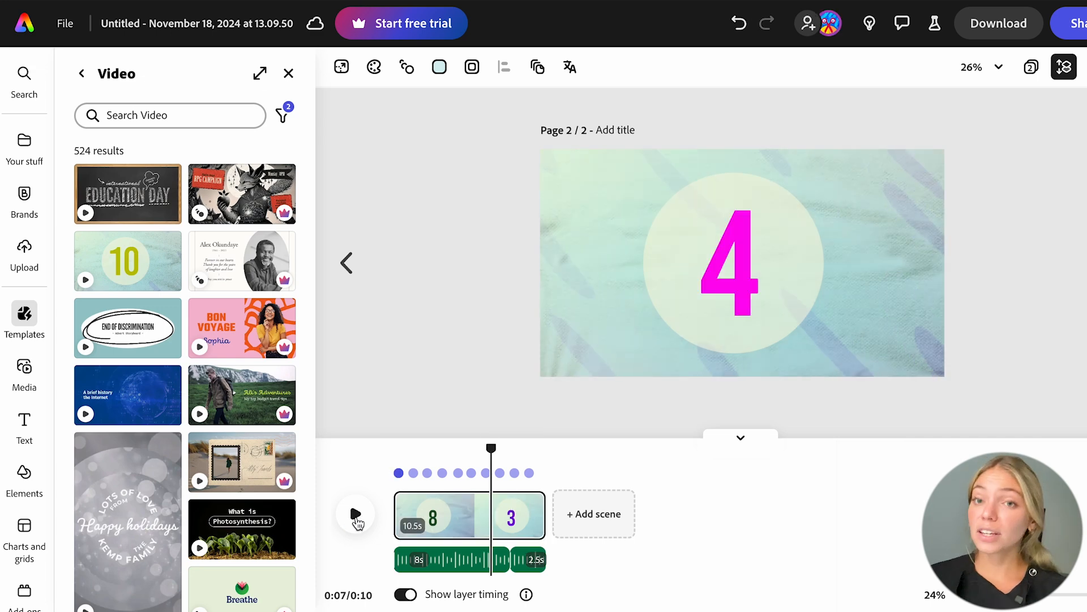
left_click(731, 269)
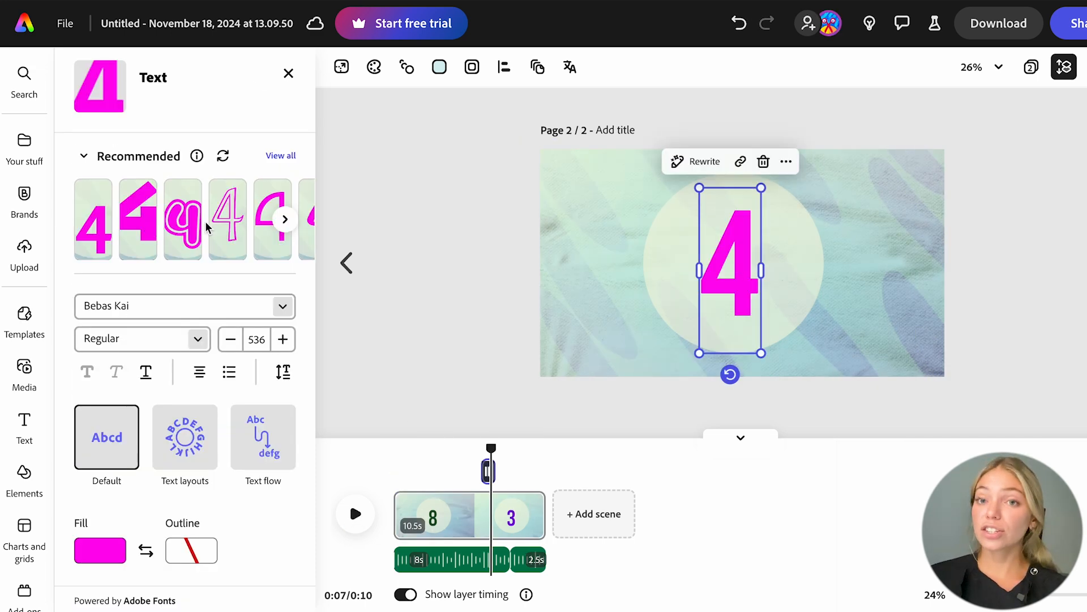
scroll(218, 228, "down", 3)
scroll(187, 281, "down", 1)
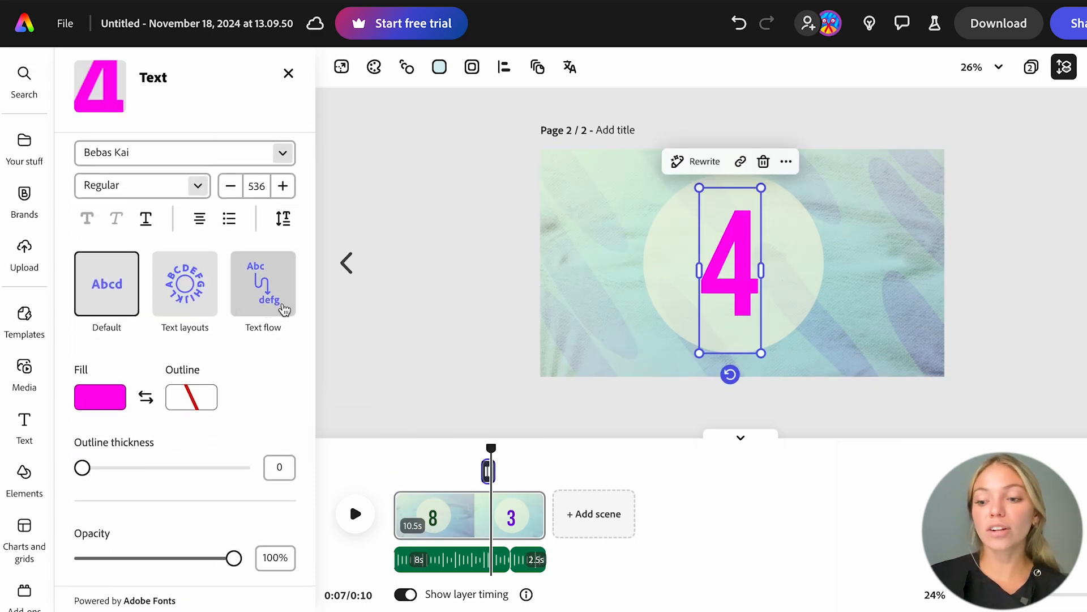
scroll(191, 417, "down", 3)
scroll(189, 416, "down", 2)
scroll(190, 416, "down", 2)
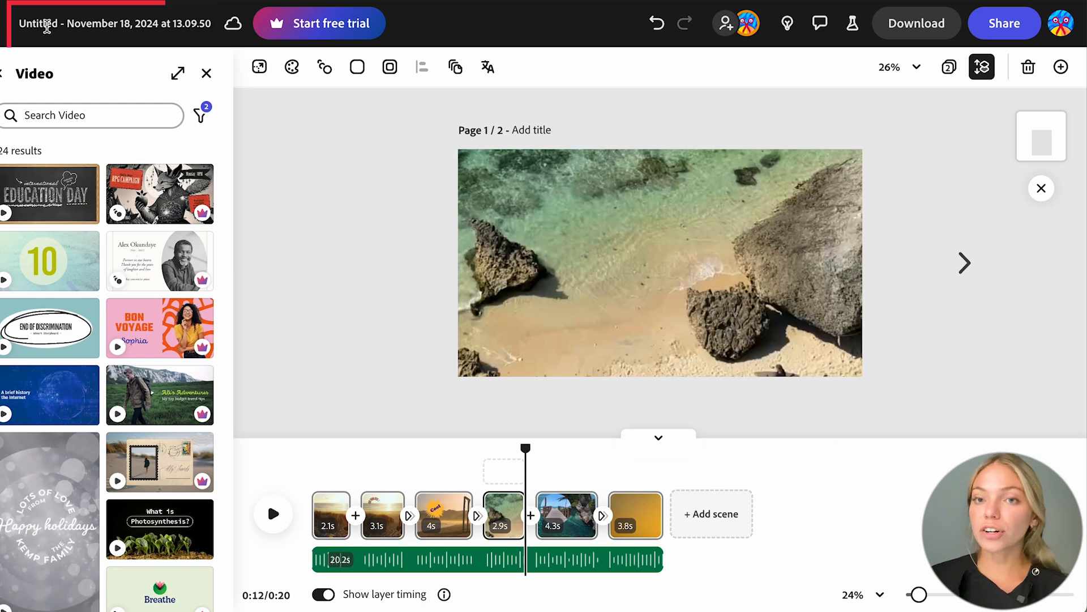
Step: Rename the project to Demo
left_click(47, 24)
type("Demo")
key("Return")
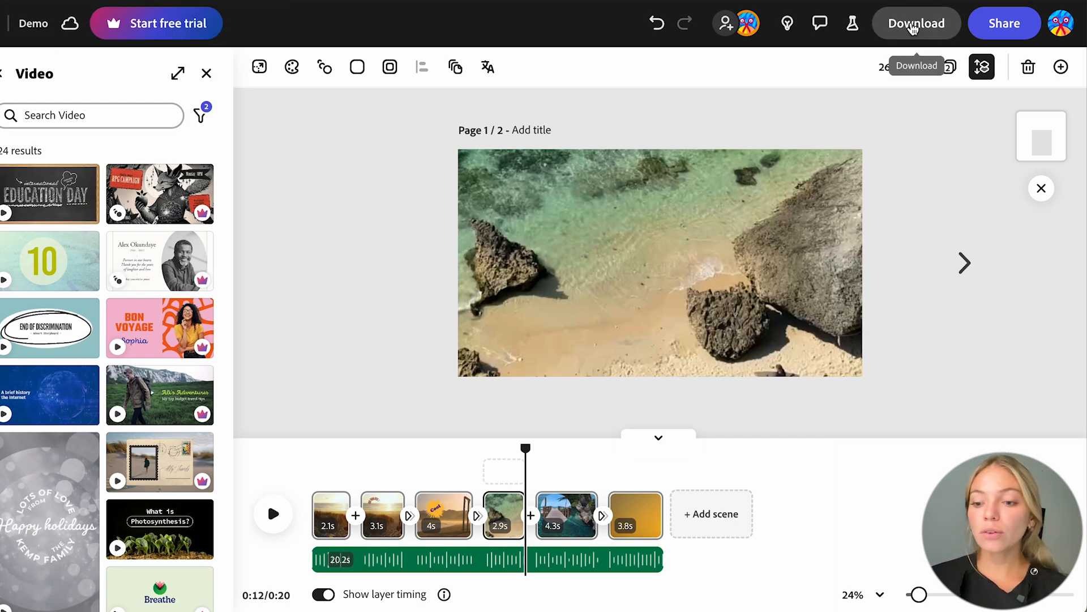
Step: Review the download settings, keeping 1080p resolution and MP4 file format
left_click(915, 23)
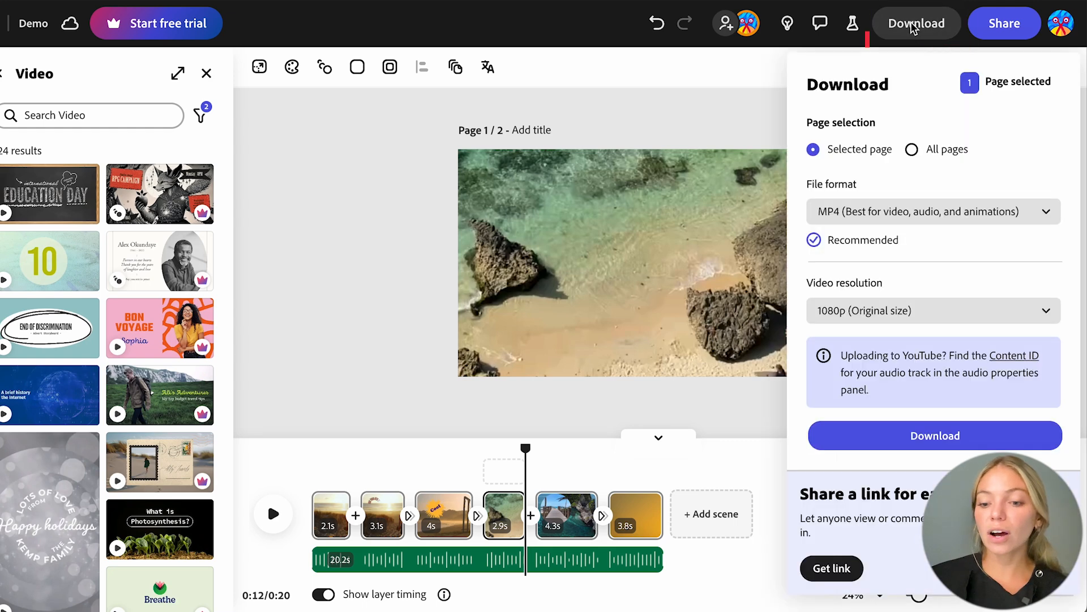
left_click(931, 310)
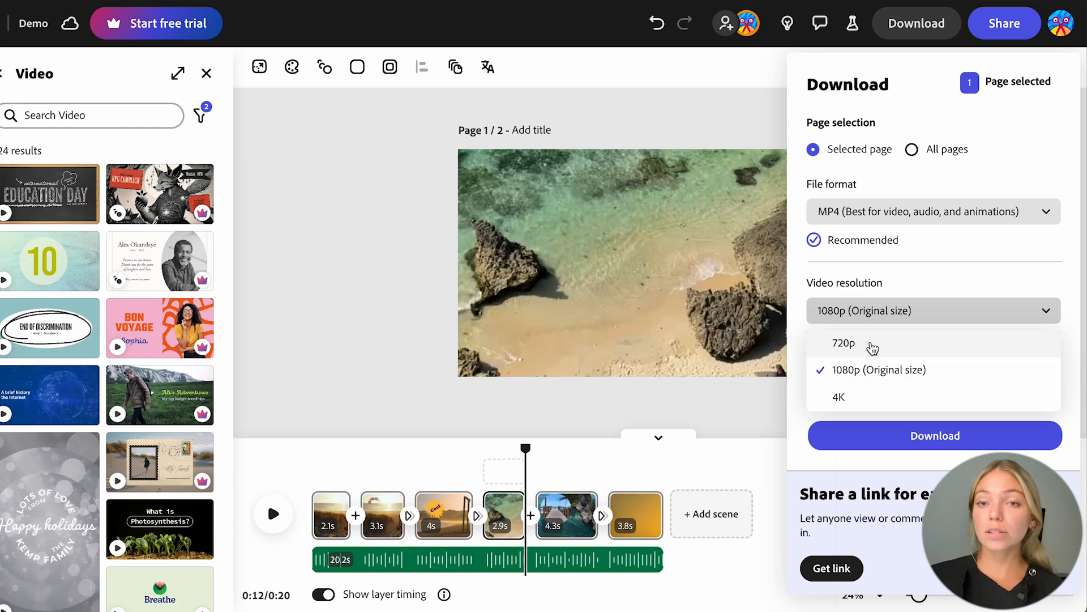
left_click(909, 310)
left_click(946, 213)
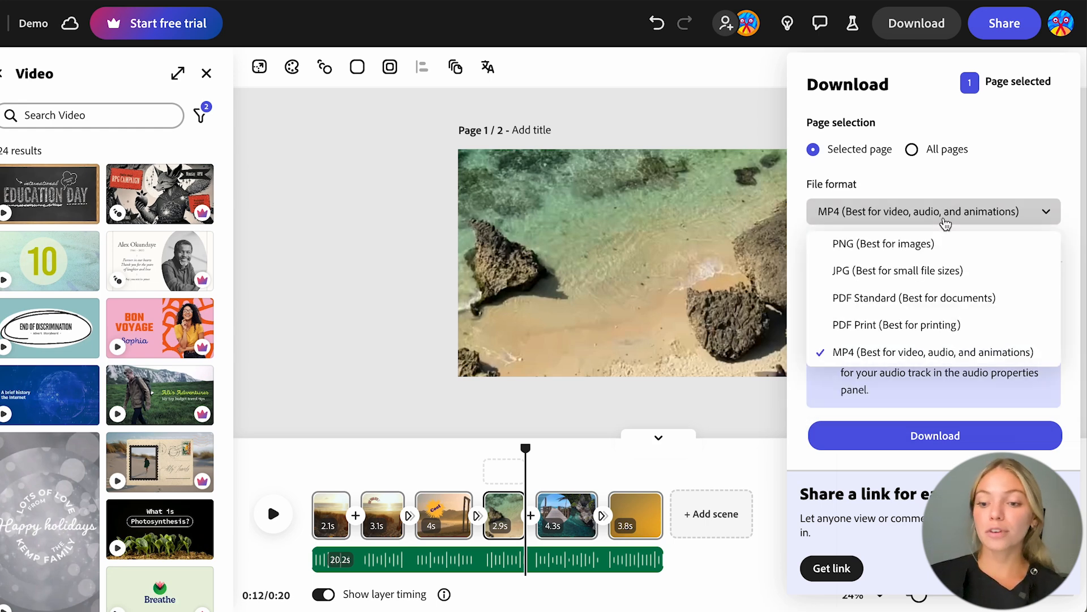
left_click(952, 211)
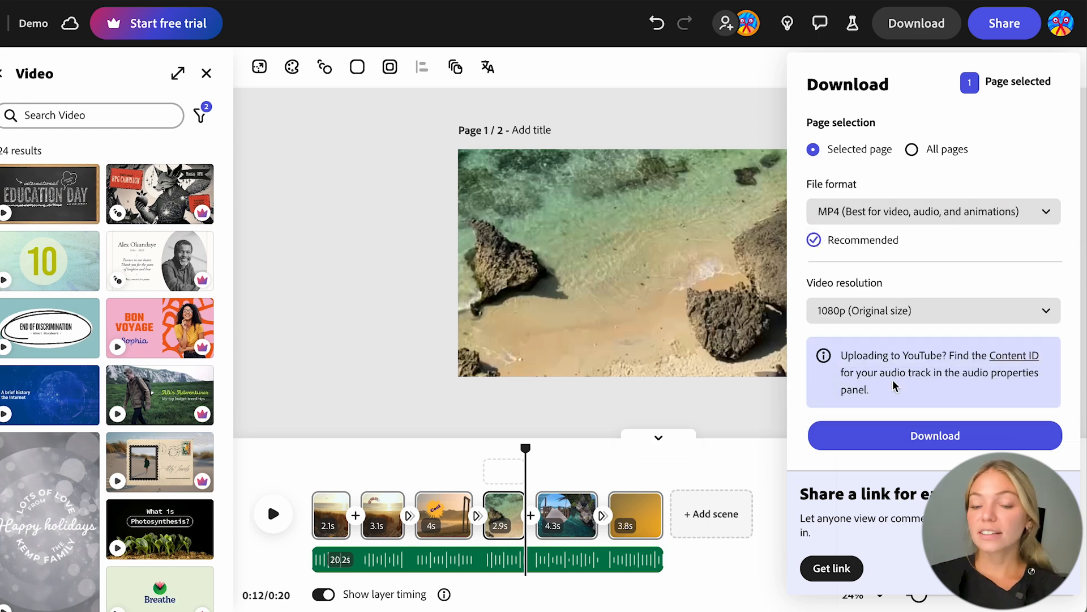